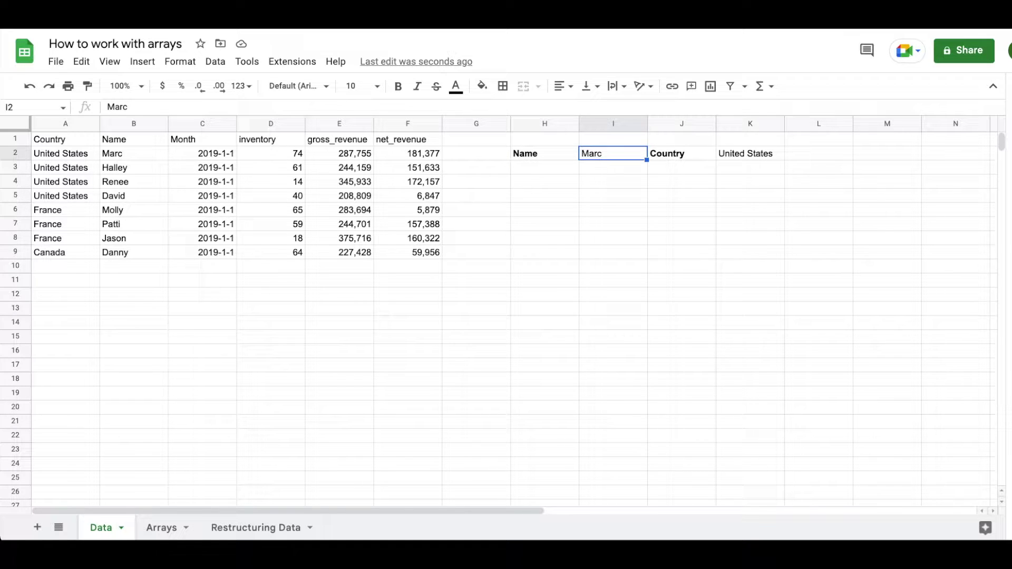
# - On the Arrays sheet, enter the headers Name, Country, Amount in A1:C1
pyautogui.click(62, 127)
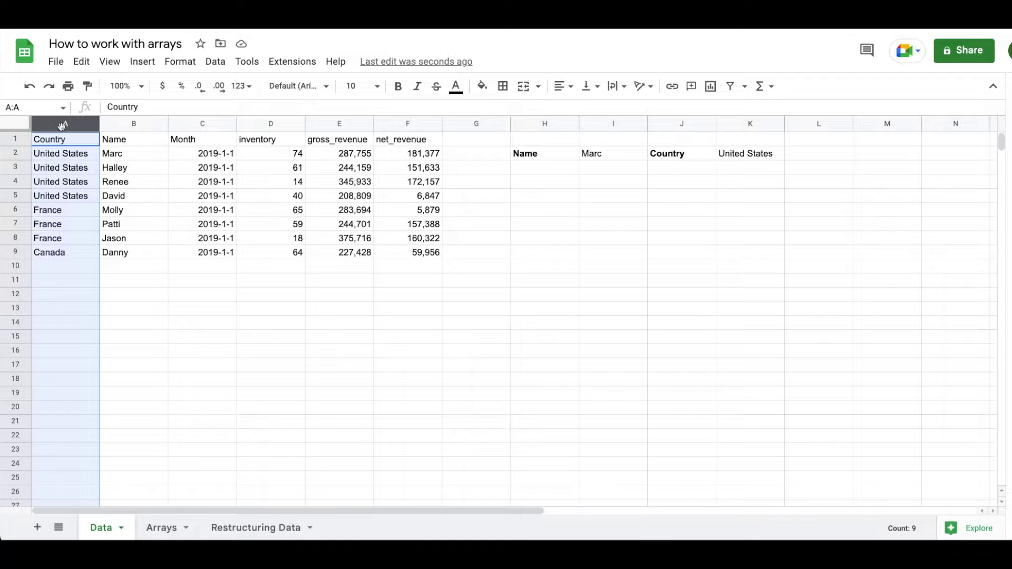
pyautogui.click(609, 158)
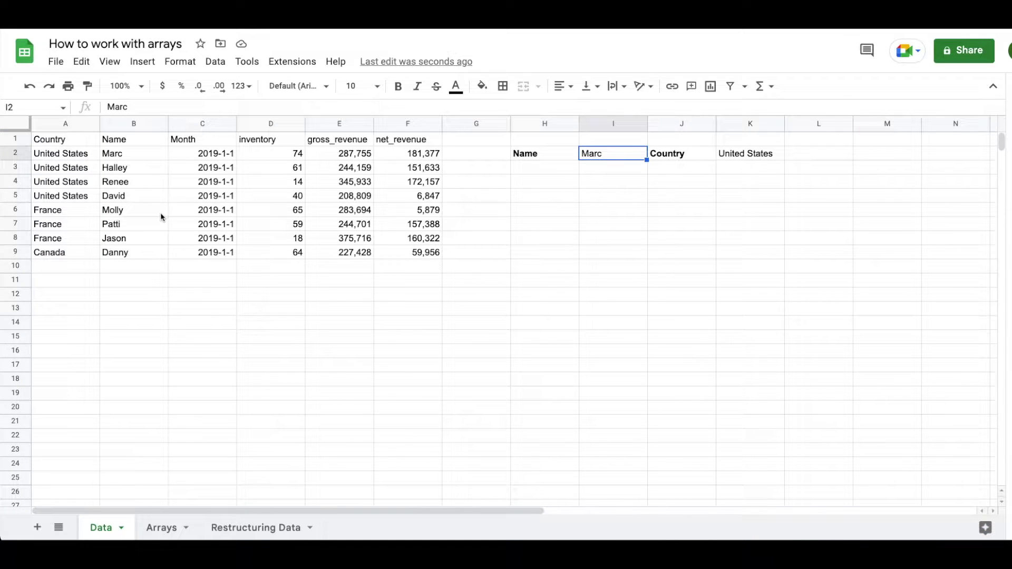
pyautogui.click(156, 529)
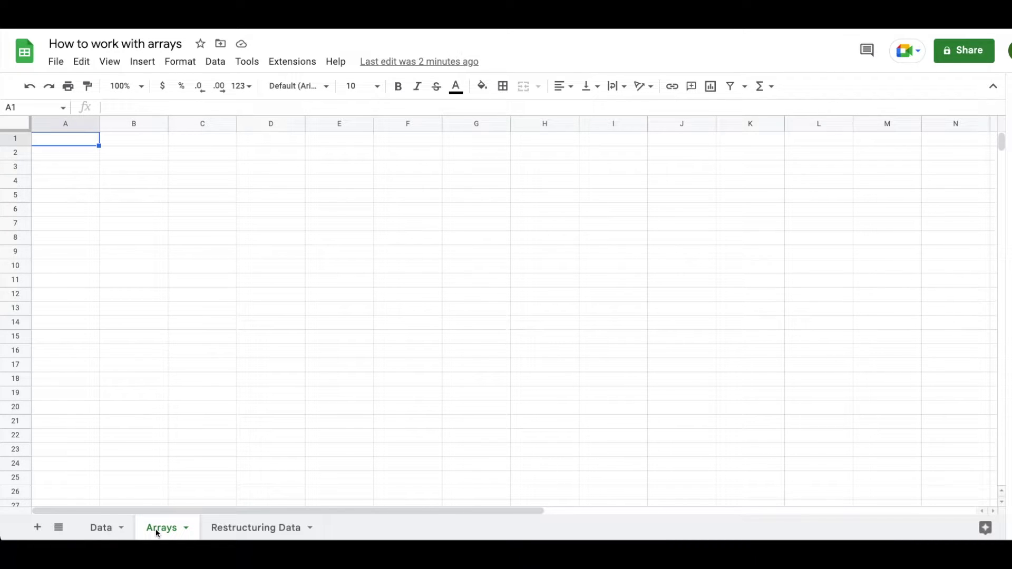
pyautogui.write('Name')
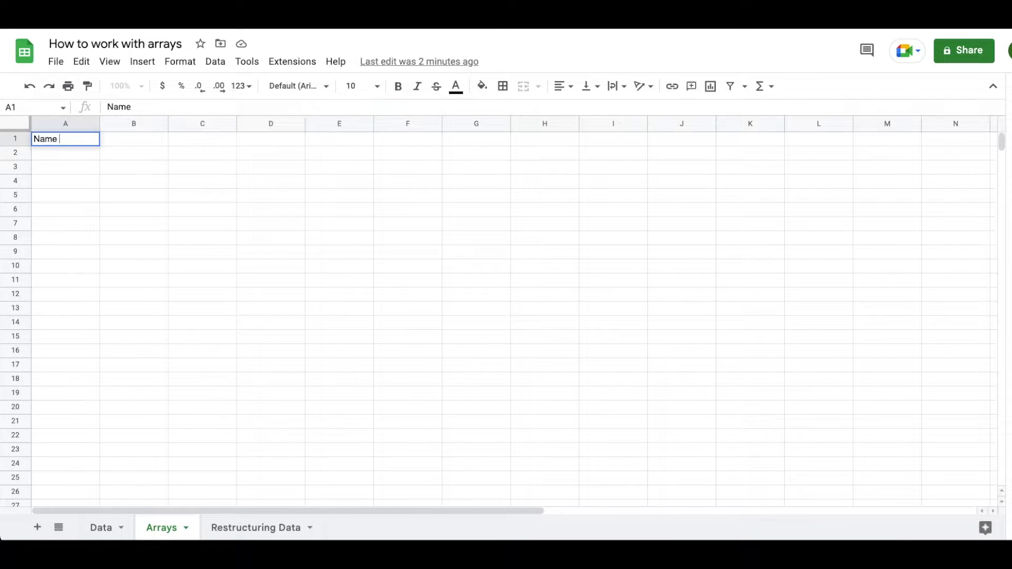
pyautogui.press('Tab')
pyautogui.write('C')
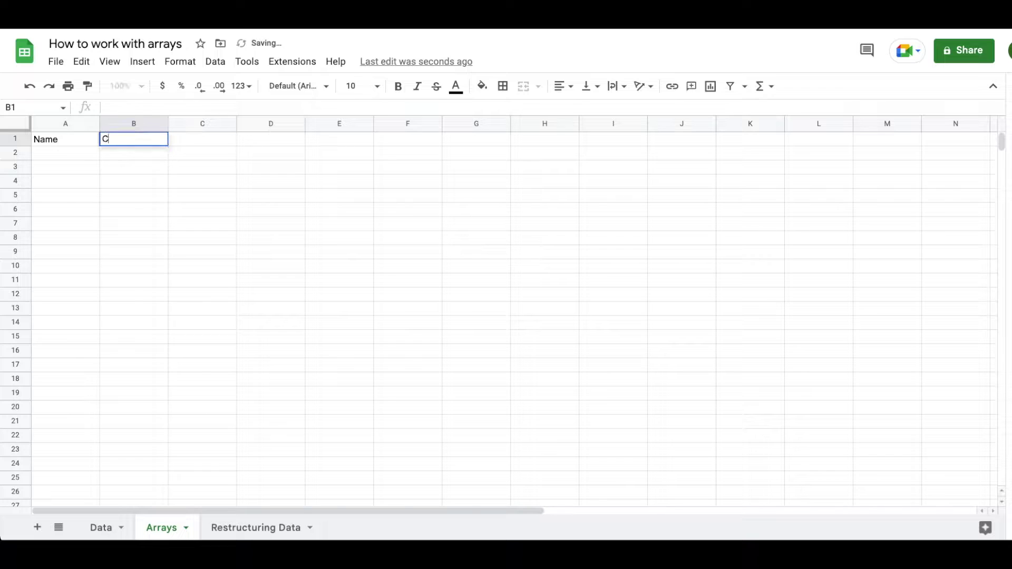
pyautogui.write('ountry')
pyautogui.press('Tab')
pyautogui.write('Amount')
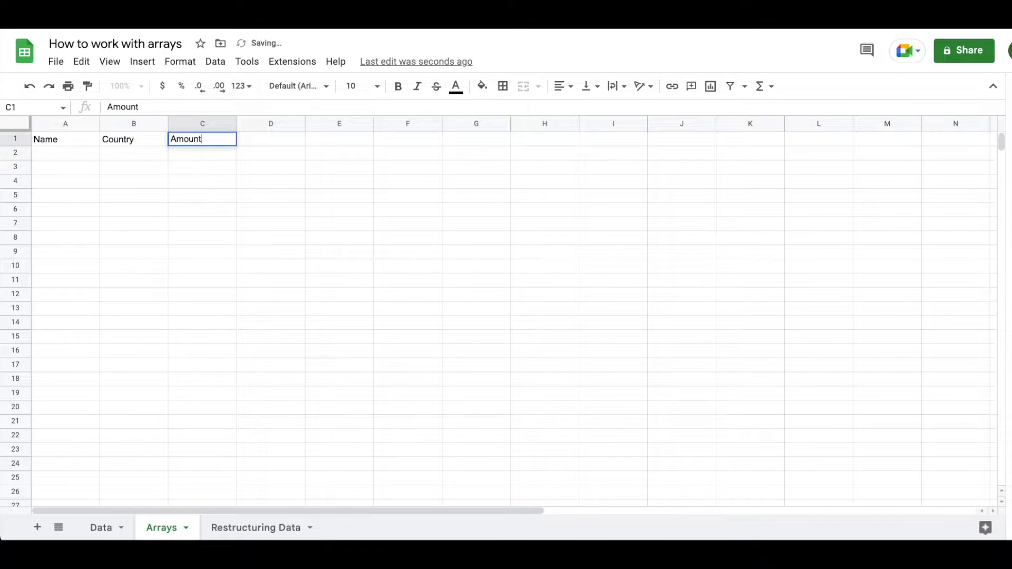
pyautogui.press('Return')
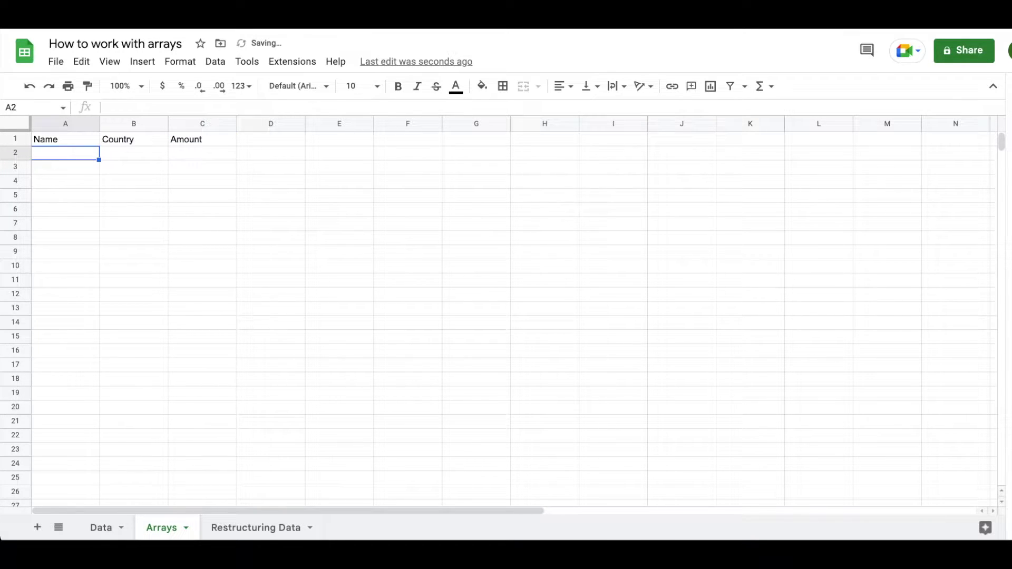
# - Fill row 2 with a sample name, US and 12
pyautogui.write('Marc')
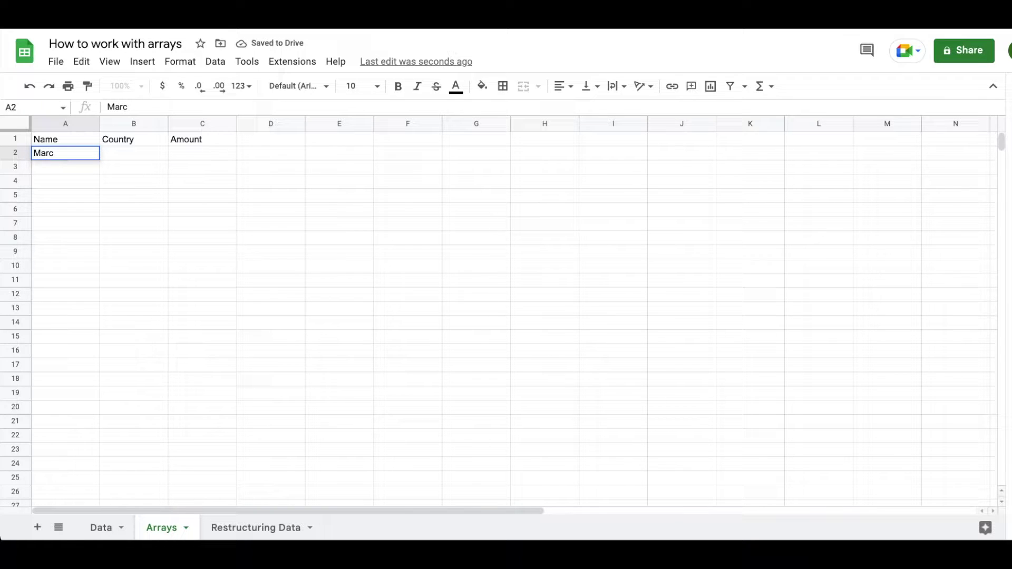
pyautogui.press('Tab')
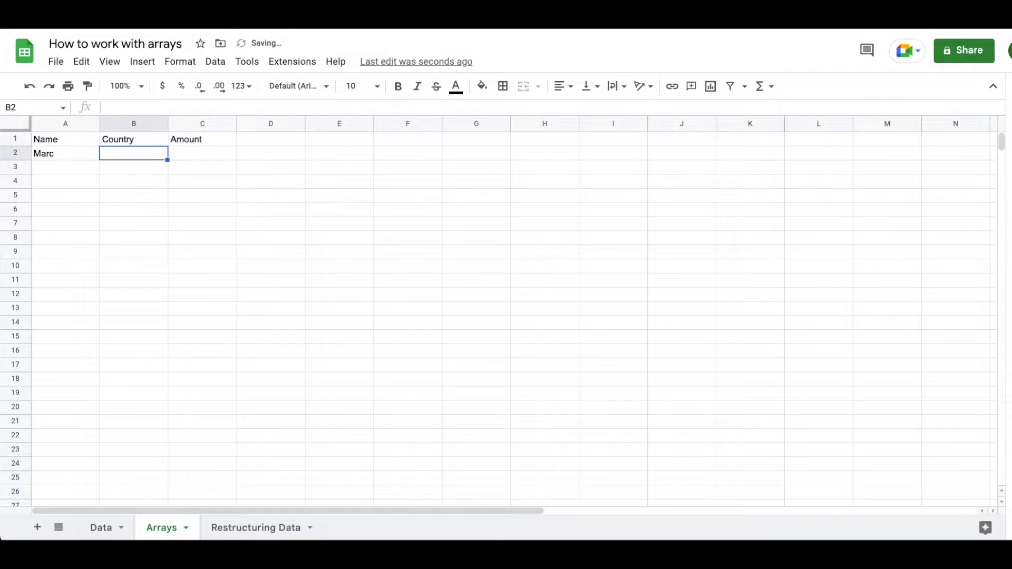
pyautogui.write('US')
pyautogui.press('Tab')
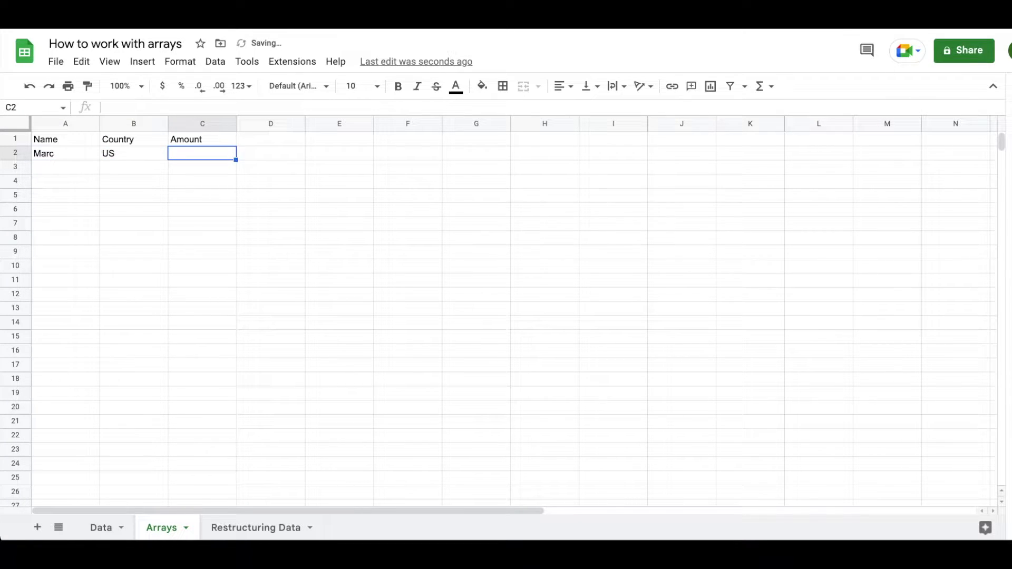
pyautogui.write('12')
pyautogui.press('Return')
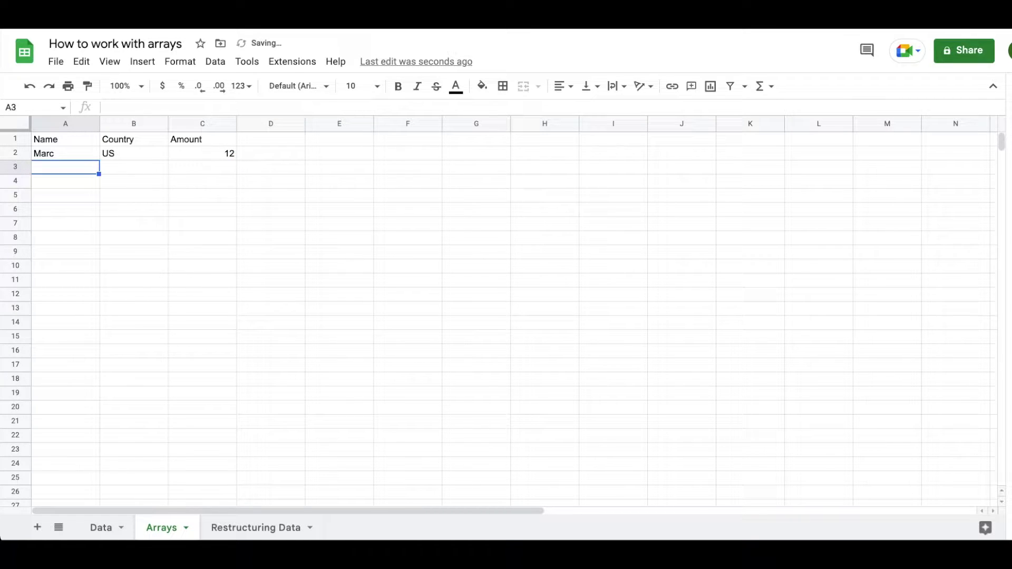
# - Select the table range A1:C2
pyautogui.click(65, 153)
pyautogui.hotkey('shift', 'Right')
pyautogui.hotkey('shift', 'Right')
pyautogui.hotkey('shift', 'Right')
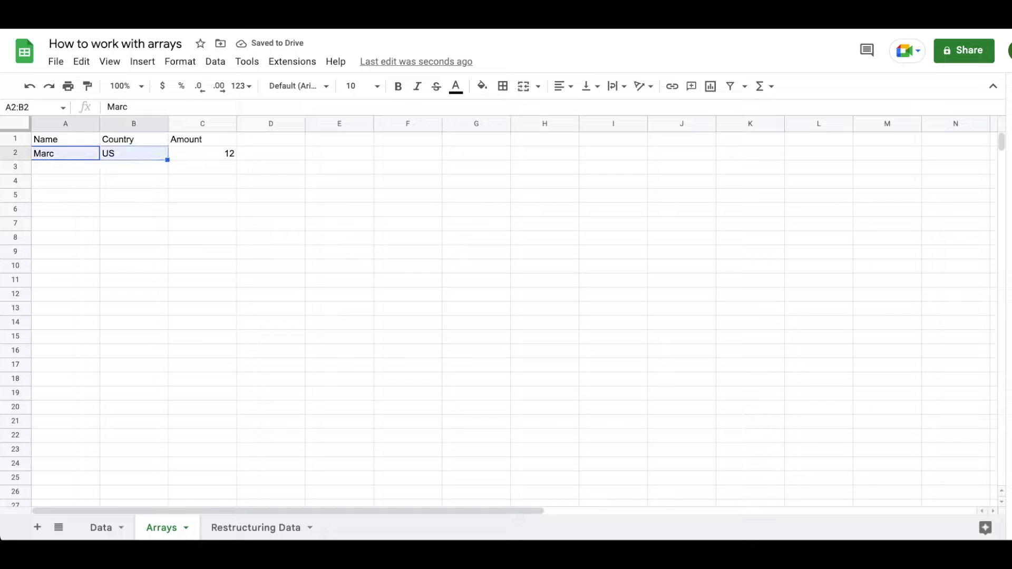
pyautogui.hotkey('shift', 'Left')
pyautogui.press('Up')
pyautogui.hotkey('shift', 'Right')
pyautogui.hotkey('shift', 'Right')
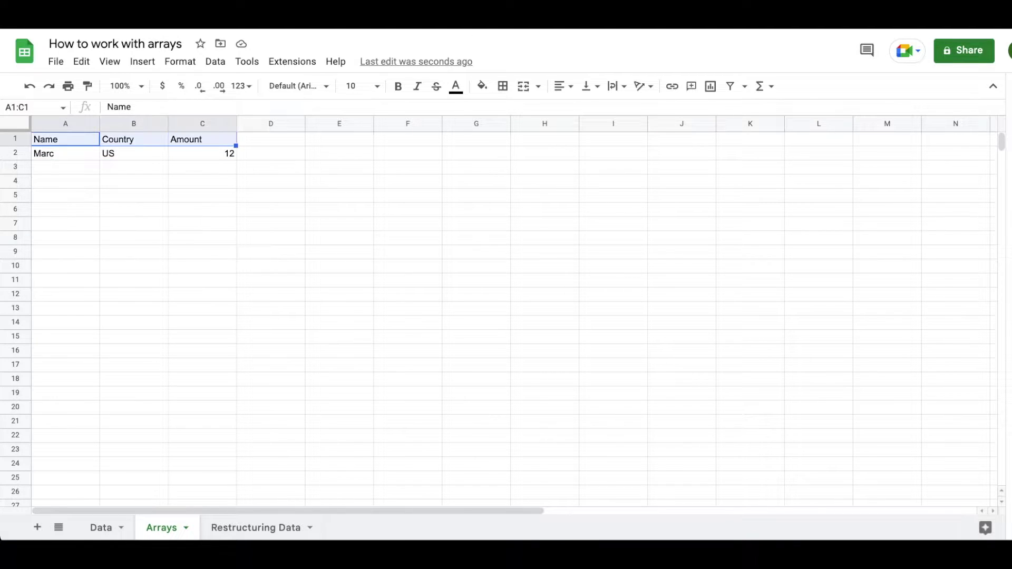
pyautogui.hotkey('shift', 'Down')
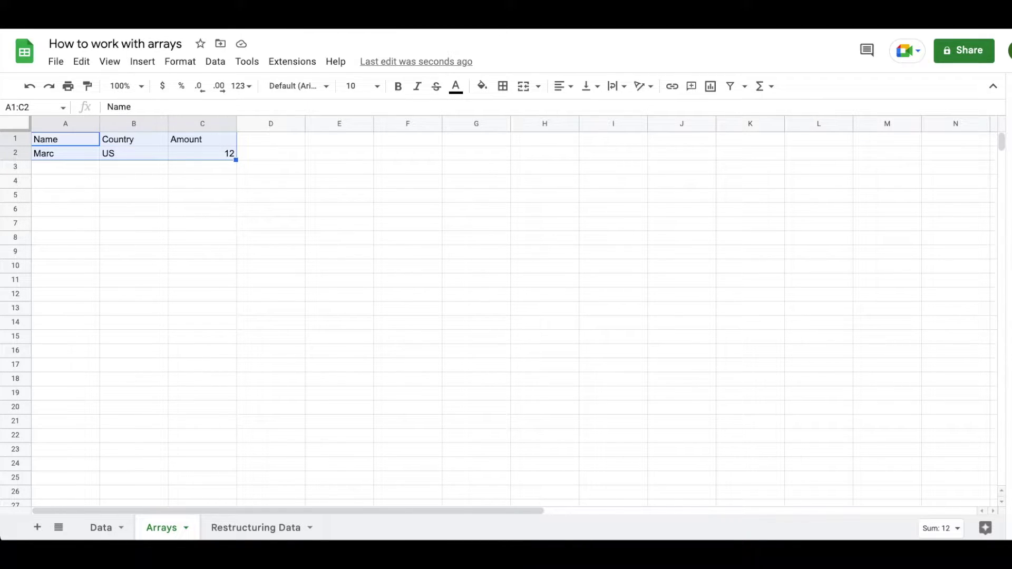
pyautogui.press('Right')
pyautogui.press('Right')
pyautogui.press('Right')
pyautogui.press('Right')
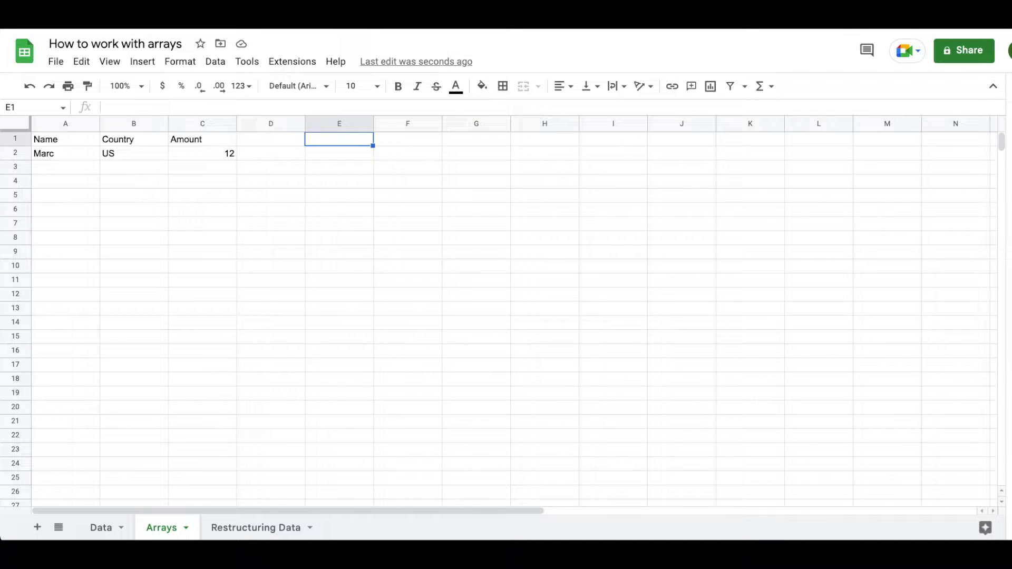
# - Enter the inline array ={"Name","Country"} in E1 so it spills across E1:F1
pyautogui.write('=')
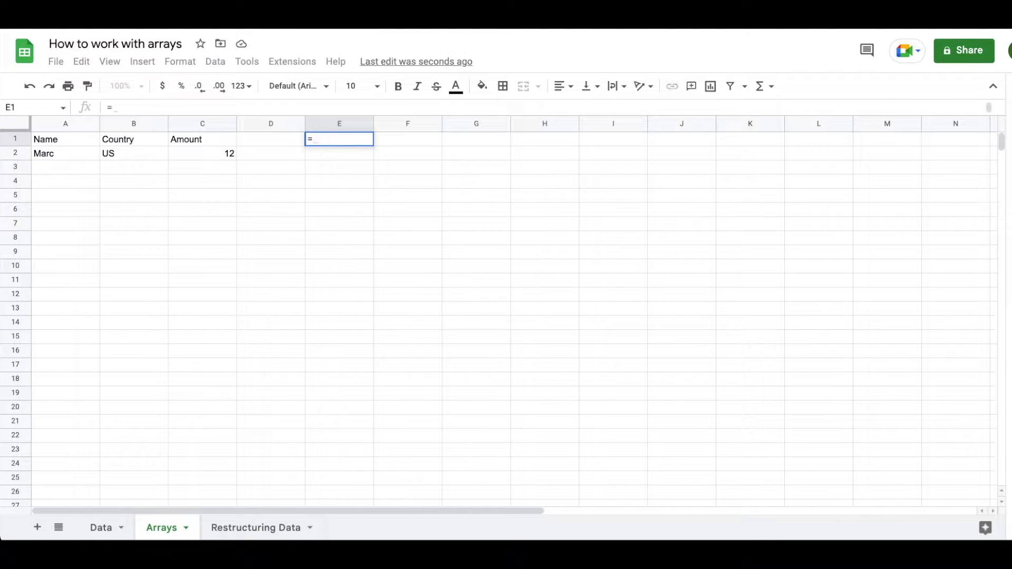
pyautogui.write('{')
pyautogui.hotkey('ctrl', 'Return')
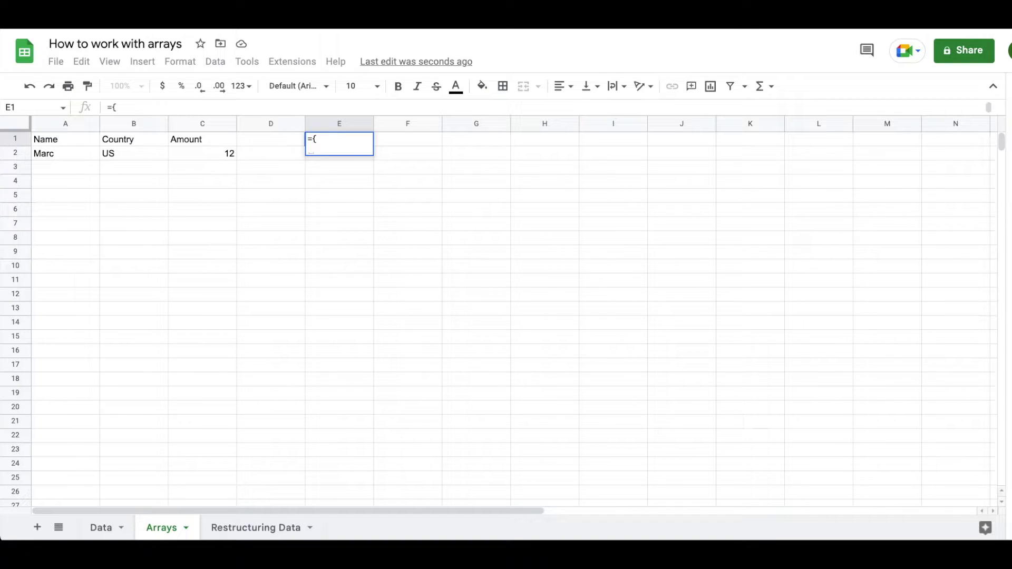
pyautogui.write('"Name')
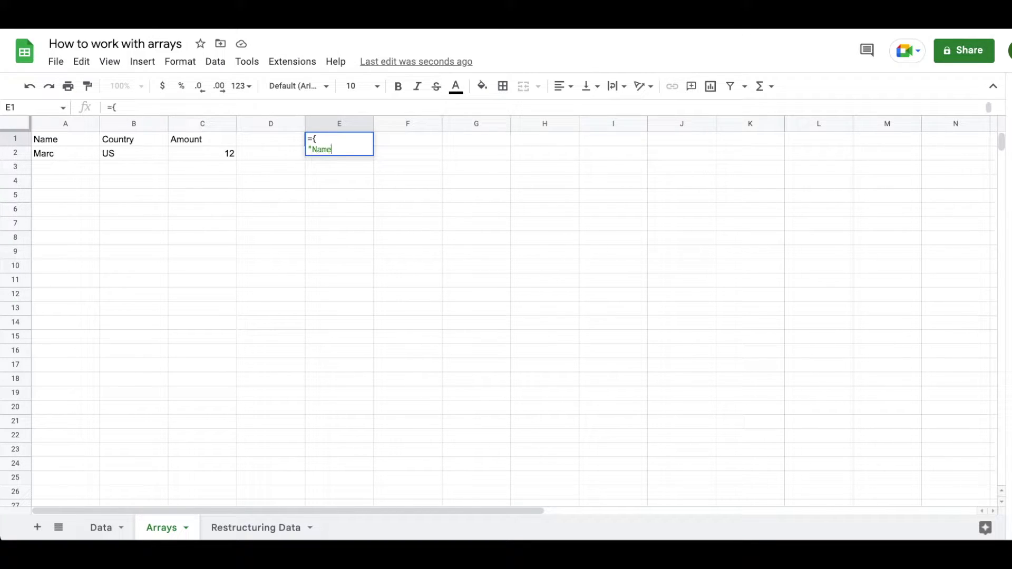
pyautogui.write('",')
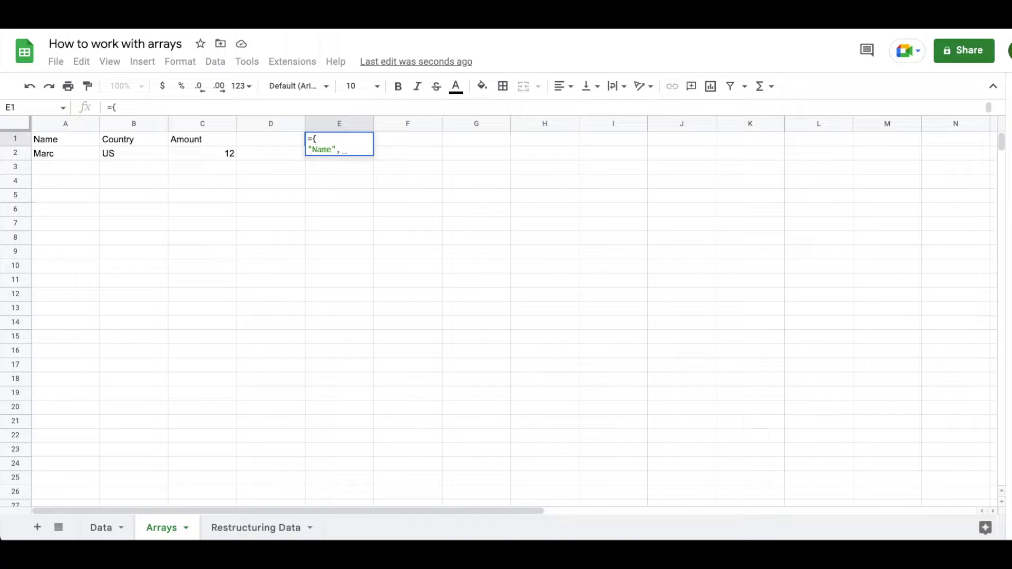
pyautogui.write('"Co')
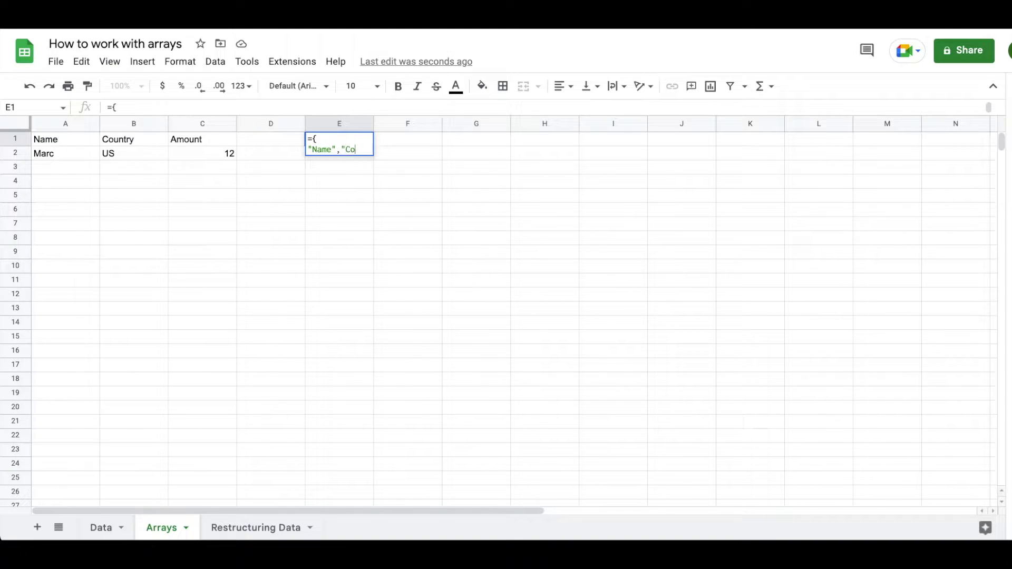
pyautogui.write('untry"')
pyautogui.hotkey('alt', 'Return')
pyautogui.write('}')
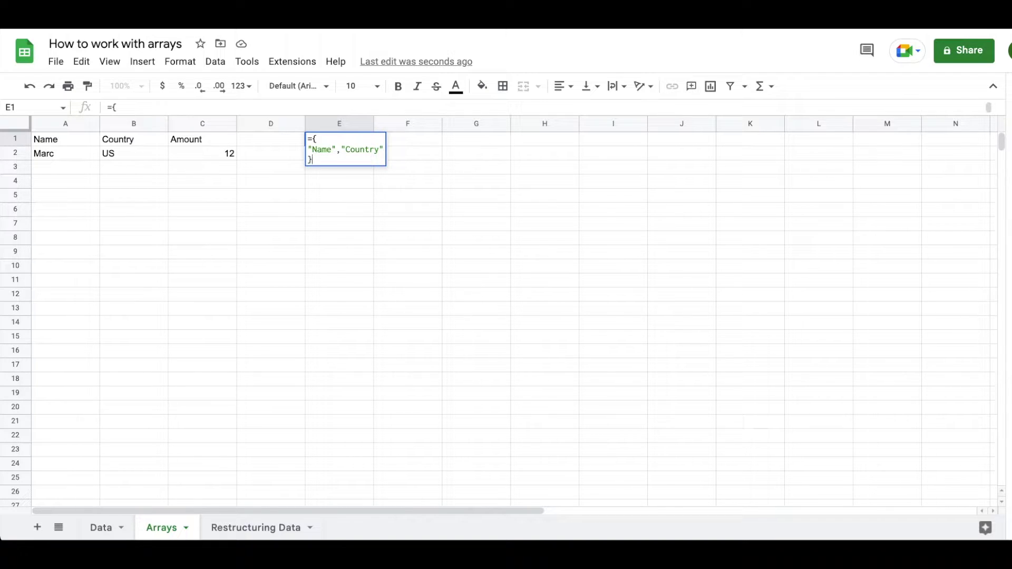
pyautogui.press('Return')
pyautogui.click(339, 140)
pyautogui.click(408, 140)
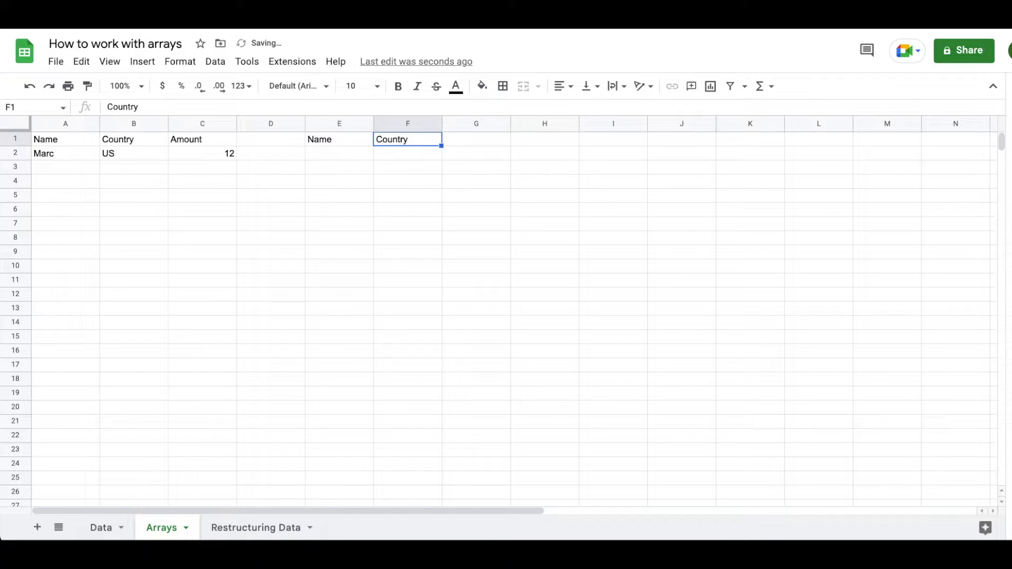
pyautogui.click(339, 139)
# - Change the array separator to a semicolon so Name stacks above Country
pyautogui.press('Return')
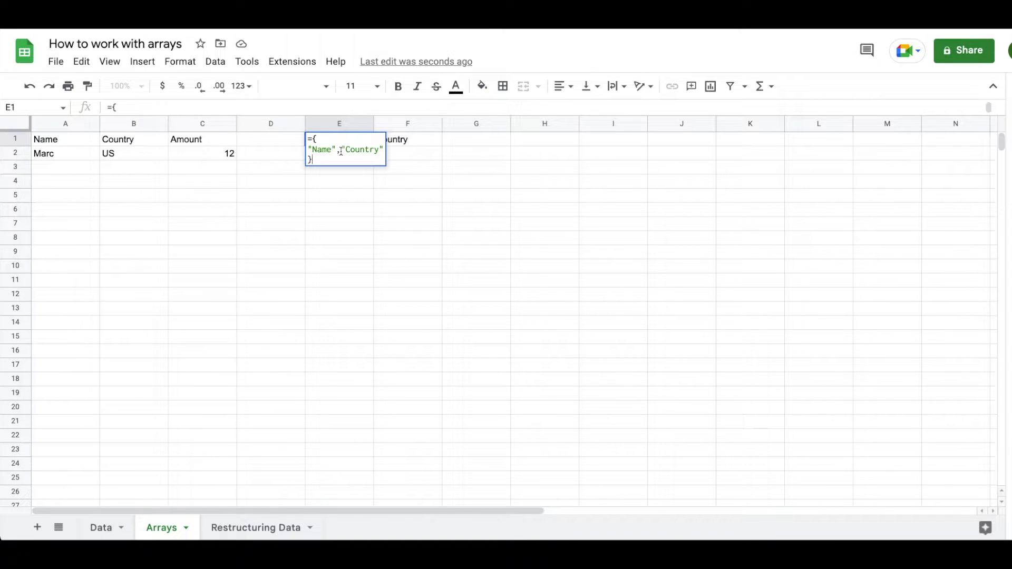
pyautogui.click(341, 150)
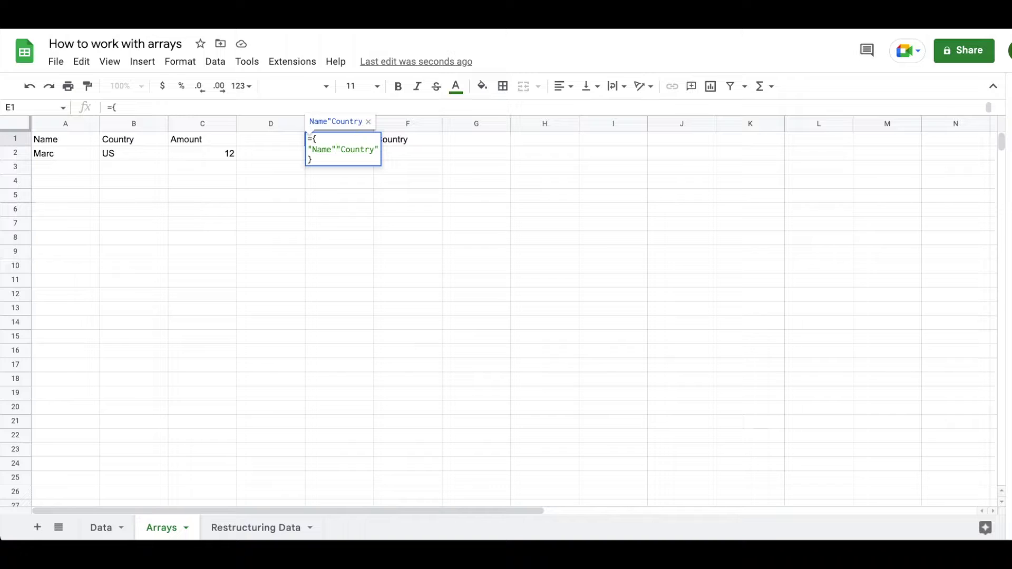
pyautogui.press('BackSpace')
pyautogui.write(';')
pyautogui.press('Return')
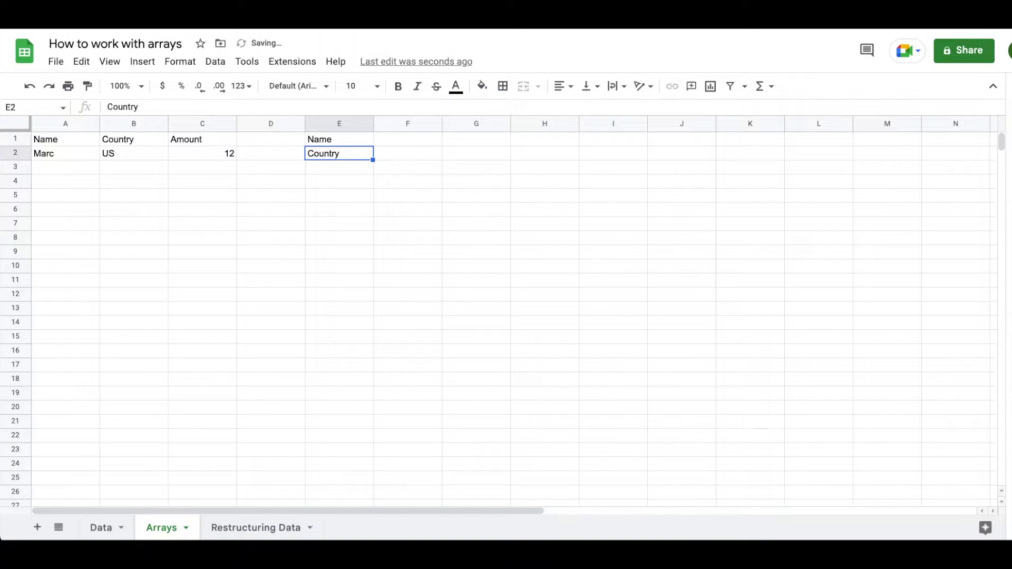
# - Restore the comma and add "Amount" so the headers span E1:G1
pyautogui.press('Up')
pyautogui.press('Return')
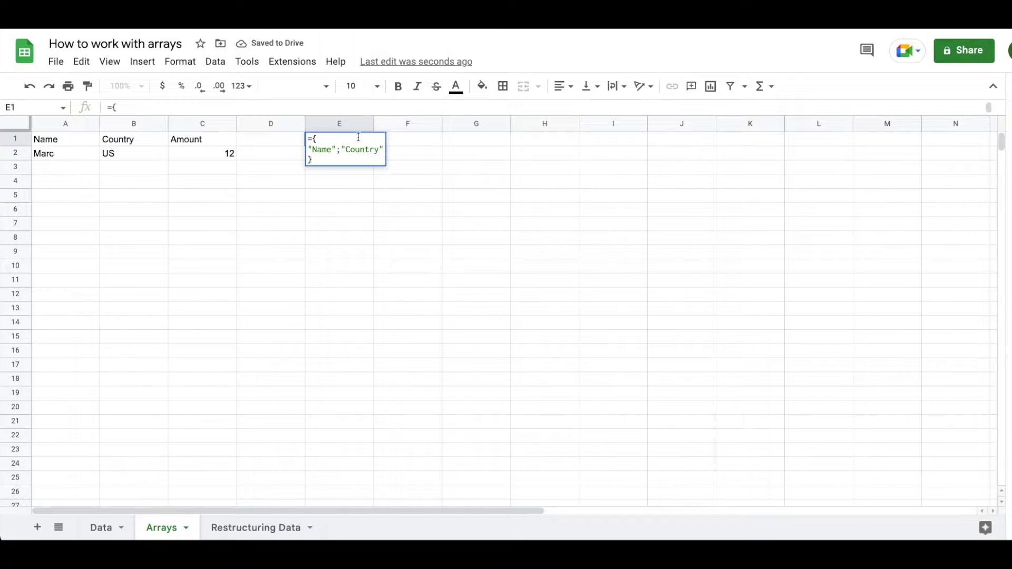
pyautogui.click(341, 151)
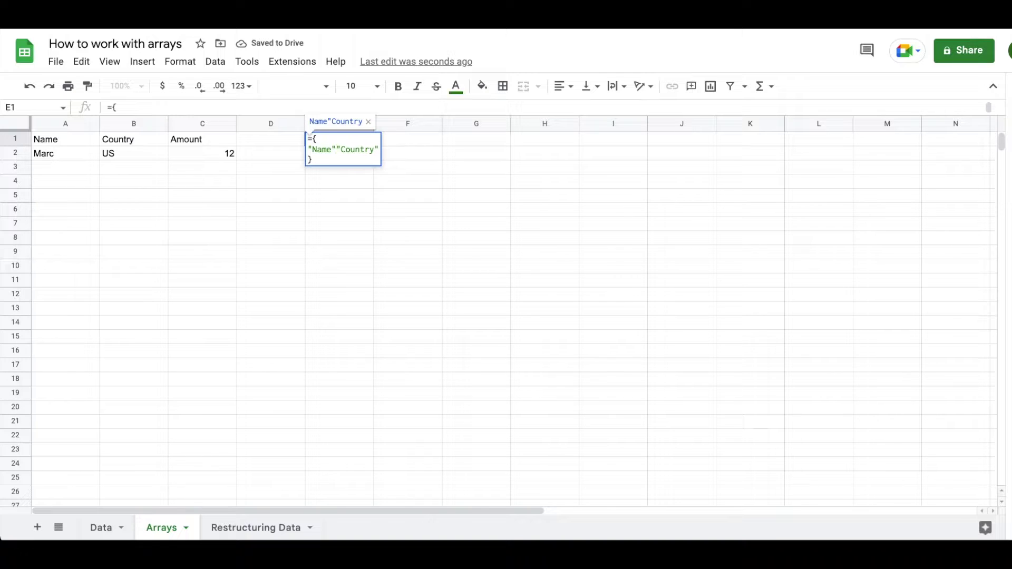
pyautogui.press('BackSpace')
pyautogui.write(',')
pyautogui.write(',')
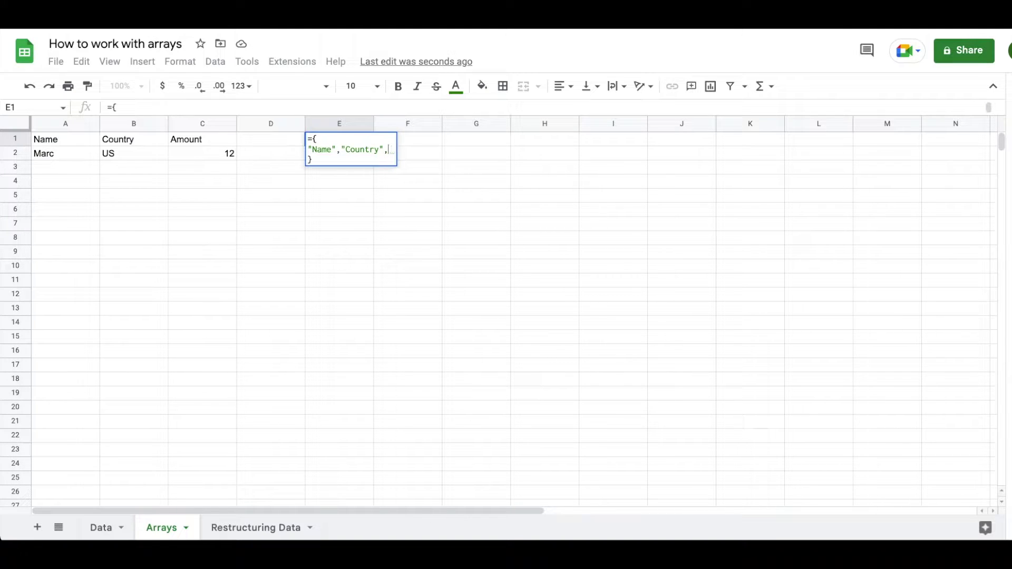
pyautogui.write('"Amount"')
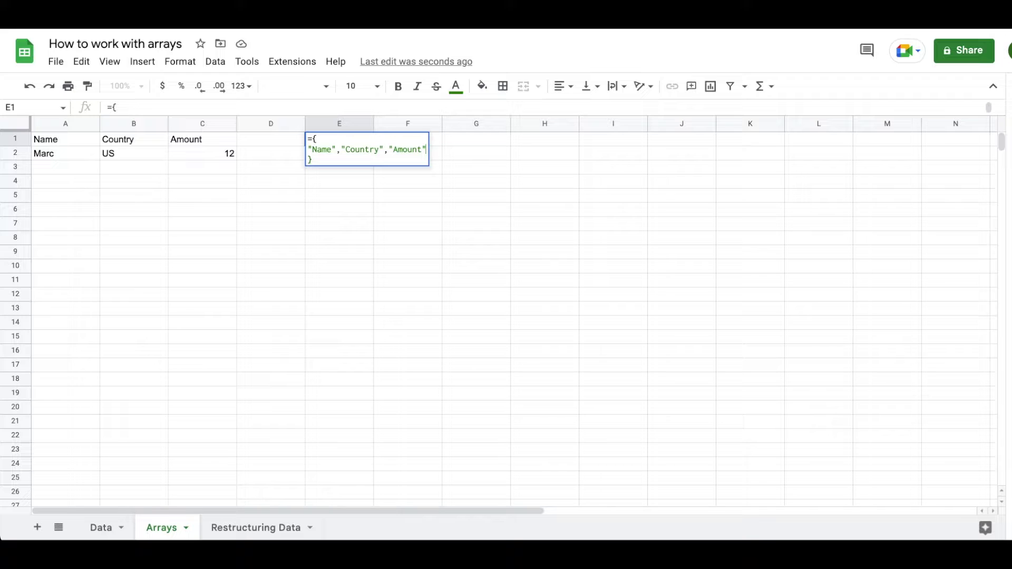
pyautogui.press('Return')
# - Add a second array row after a semicolon: a sample name, "Country", 12
pyautogui.click(339, 140)
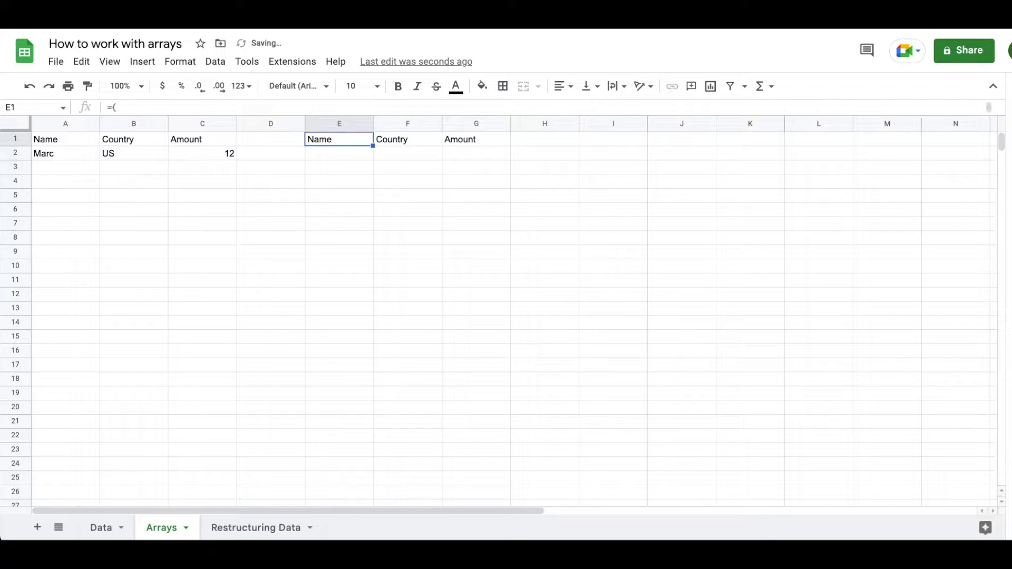
pyautogui.press('Return')
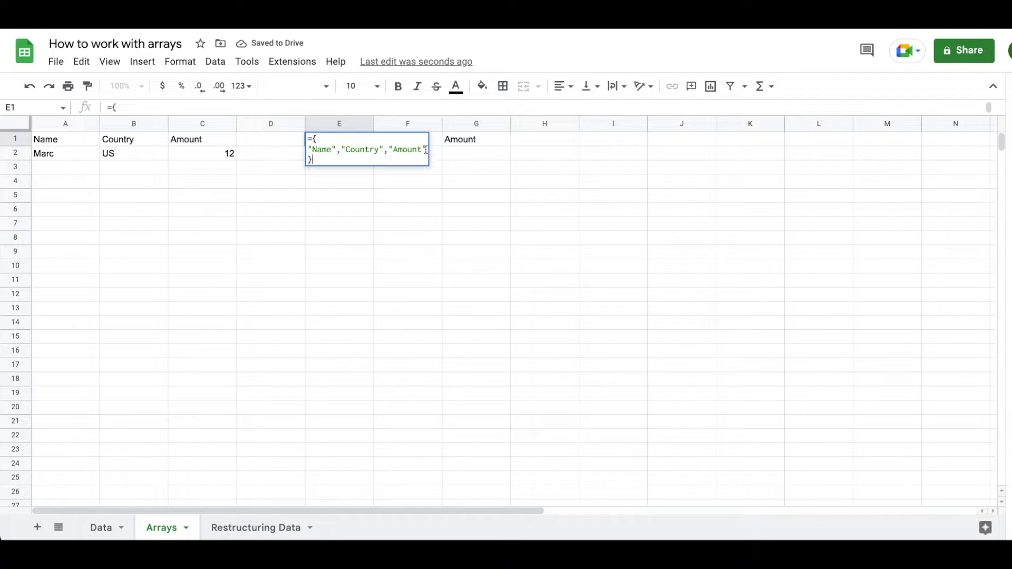
pyautogui.hotkey('ctrl', 'Return')
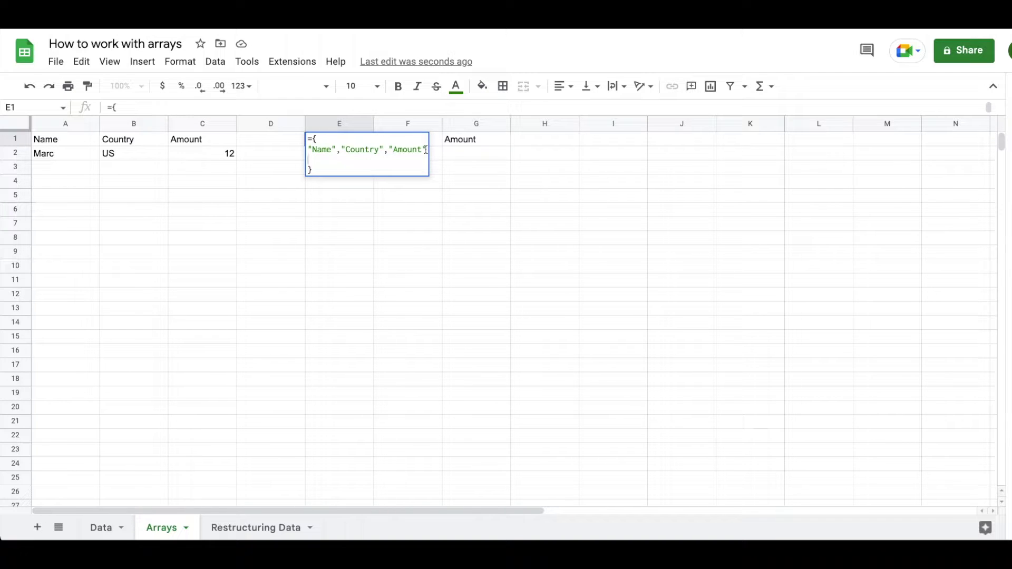
pyautogui.write(';')
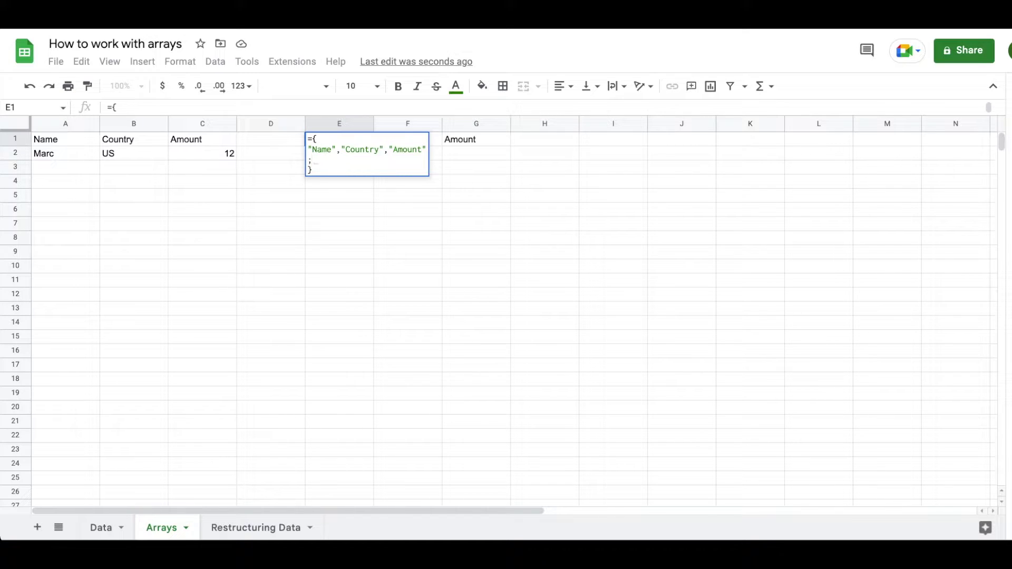
pyautogui.hotkey('ctrl', 'Return')
pyautogui.write('"Ma')
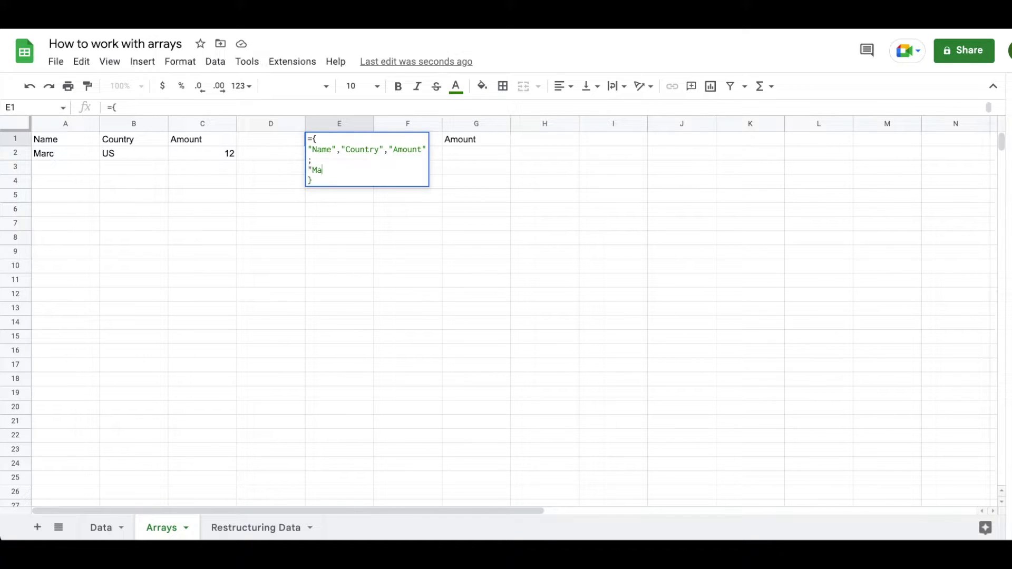
pyautogui.write('rc", ')
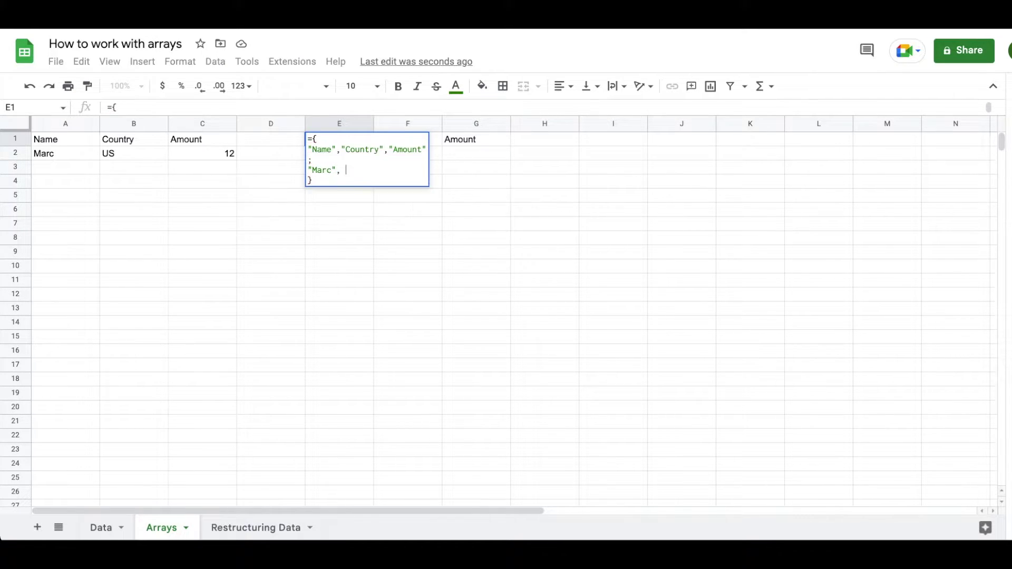
pyautogui.write('"Country')
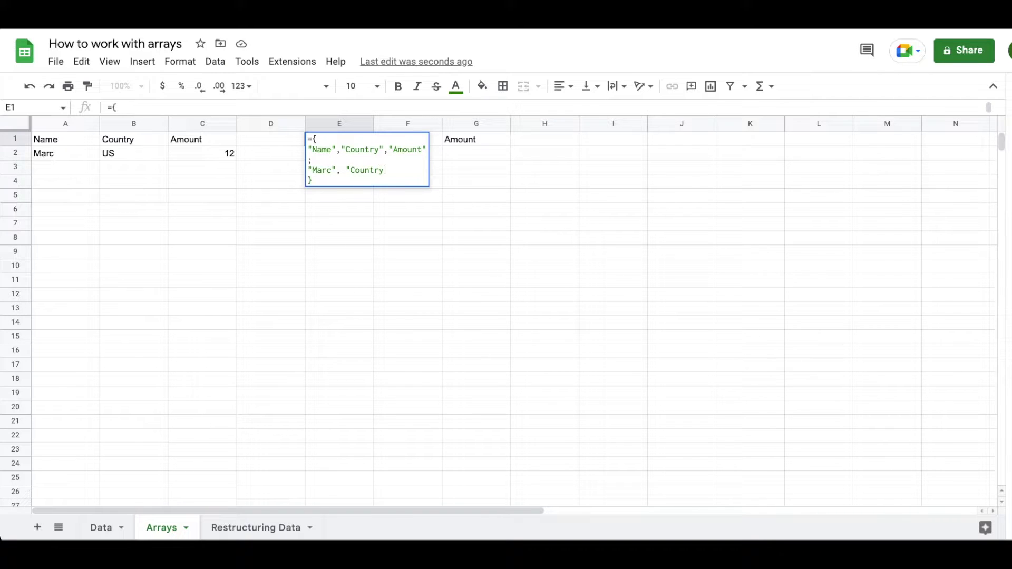
pyautogui.write('", 12')
pyautogui.press('Return')
pyautogui.click(339, 139)
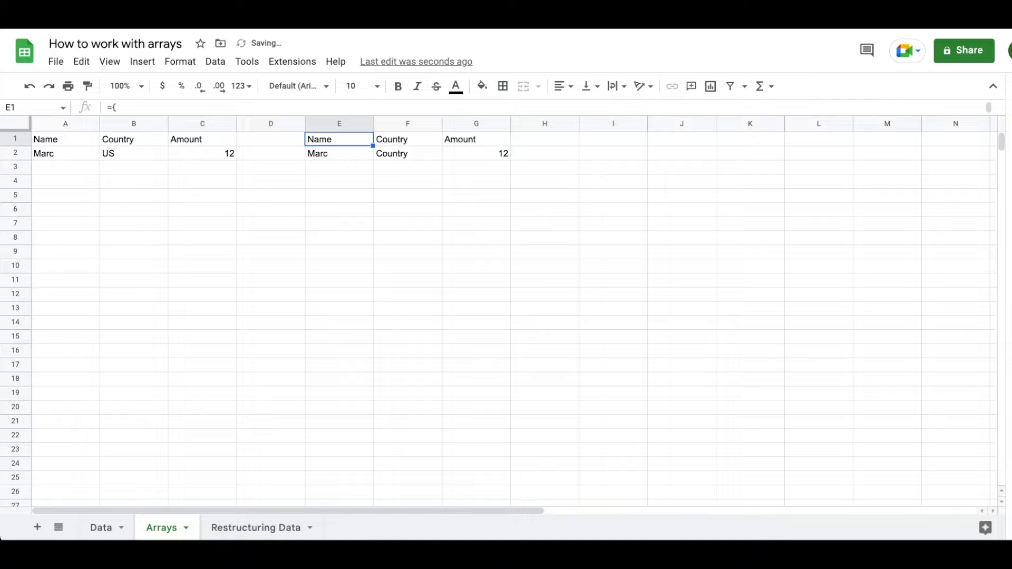
pyautogui.press('Left')
pyautogui.press('Left')
pyautogui.press('Left')
pyautogui.press('Left')
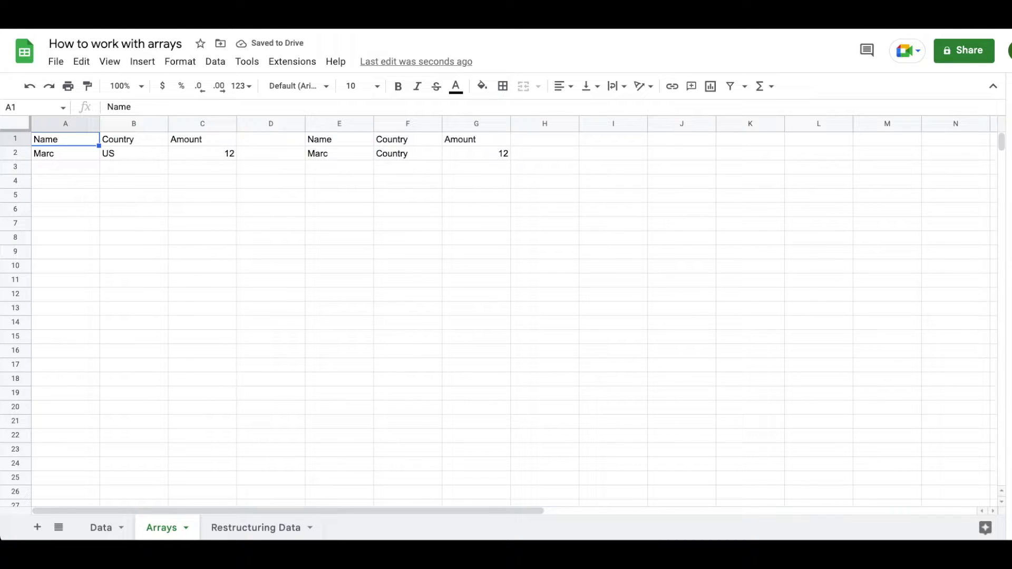
pyautogui.press('Delete')
pyautogui.hotkey('ctrl', 'z')
pyautogui.press('Right')
pyautogui.press('Right')
pyautogui.press('Right')
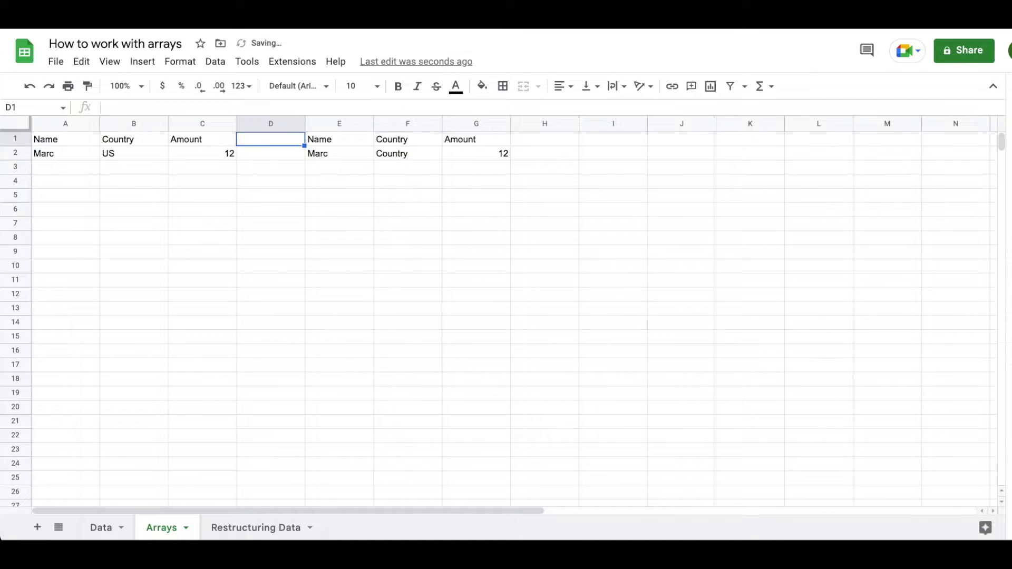
pyautogui.press('Right')
pyautogui.press('Delete')
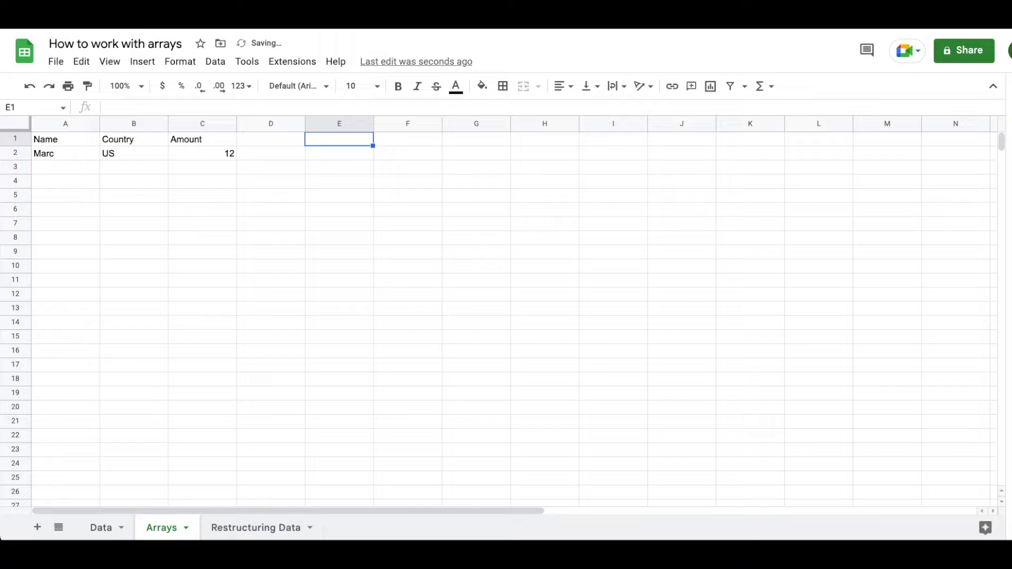
pyautogui.hotkey('ctrl', 'z')
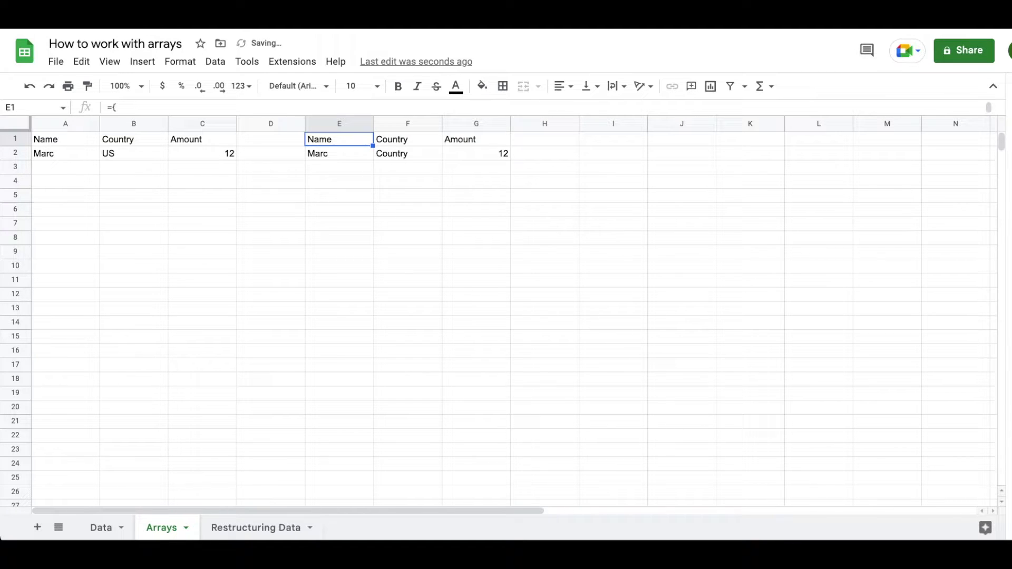
pyautogui.press('Return')
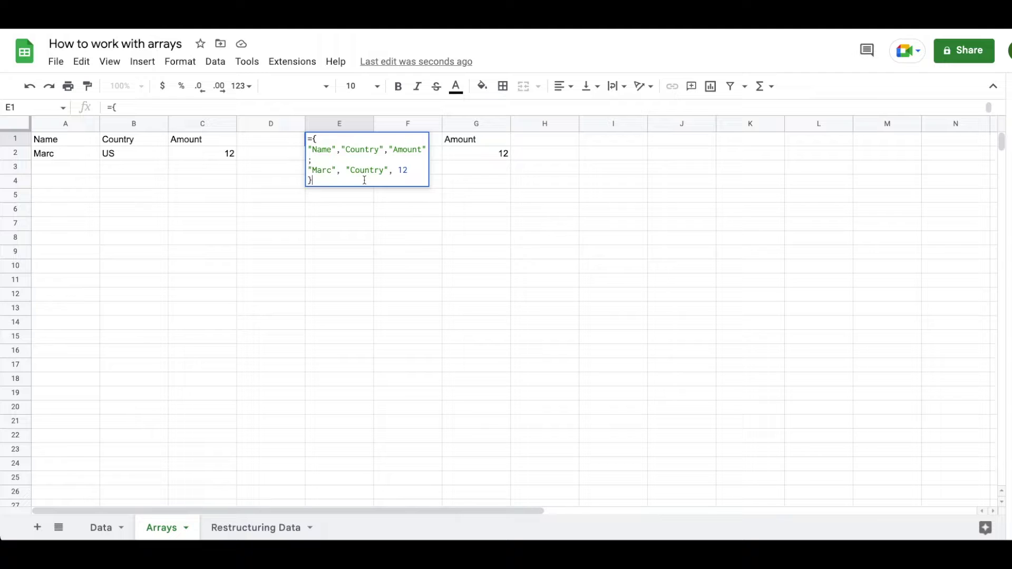
# - Replace "Country" with US in the array's second row
pyautogui.moveTo(385, 170); pyautogui.dragTo(350, 170)
pyautogui.write('US')
pyautogui.press('Return')
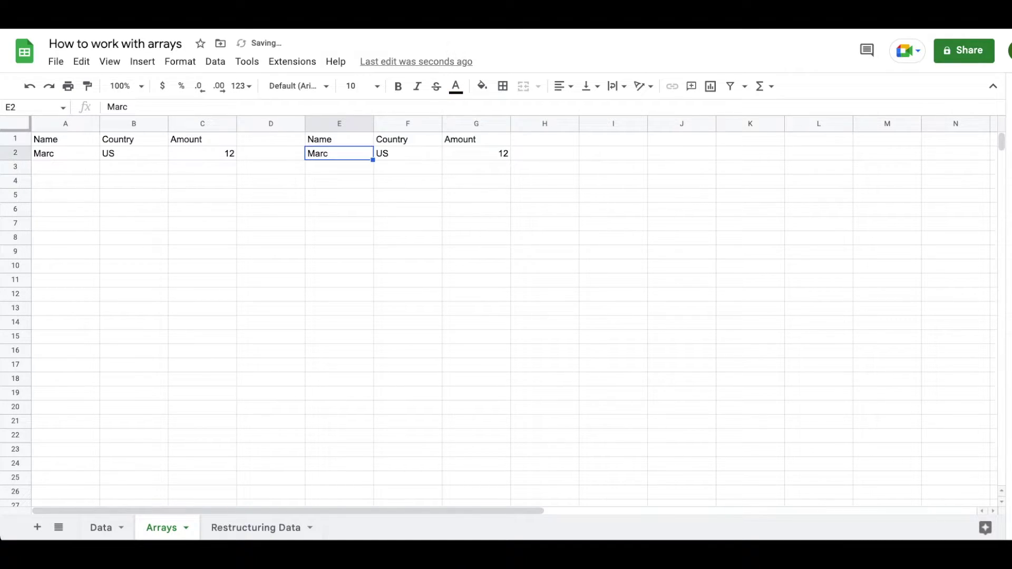
# - Start an ISNUMBER check in cell I2
pyautogui.press('Right')
pyautogui.press('Right')
pyautogui.press('Right')
pyautogui.press('Right')
pyautogui.press('Right')
pyautogui.press('Left')
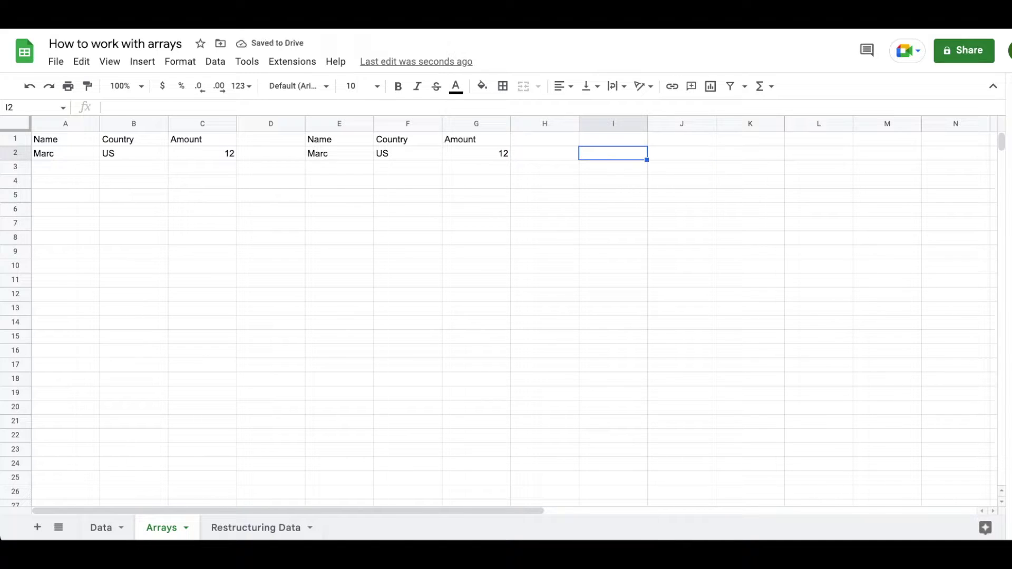
pyautogui.write('=isnumb')
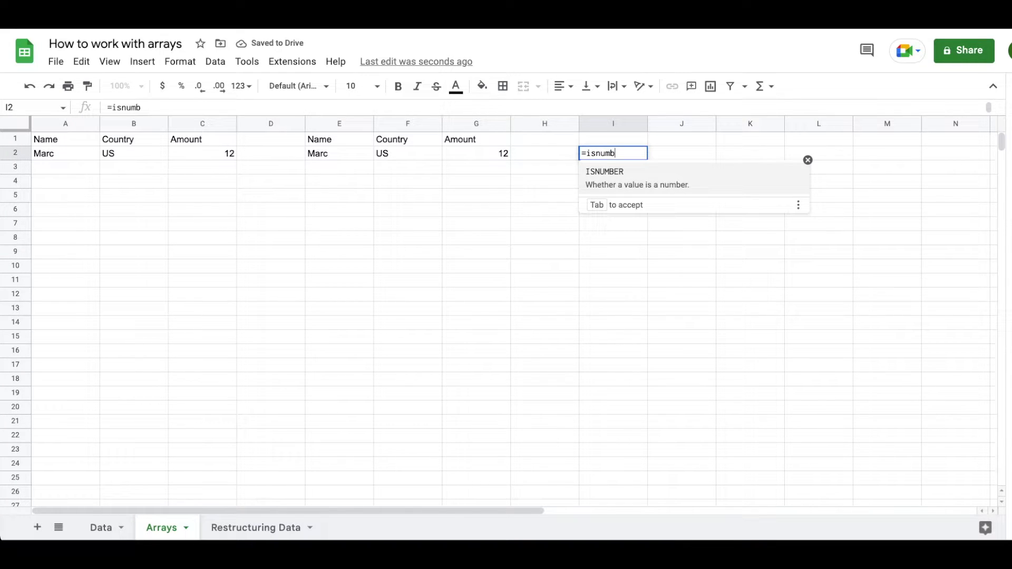
# - Check whether G2 is numeric with =ISNUMBER(G2) in I2
pyautogui.press('Tab')
pyautogui.click(490, 151)
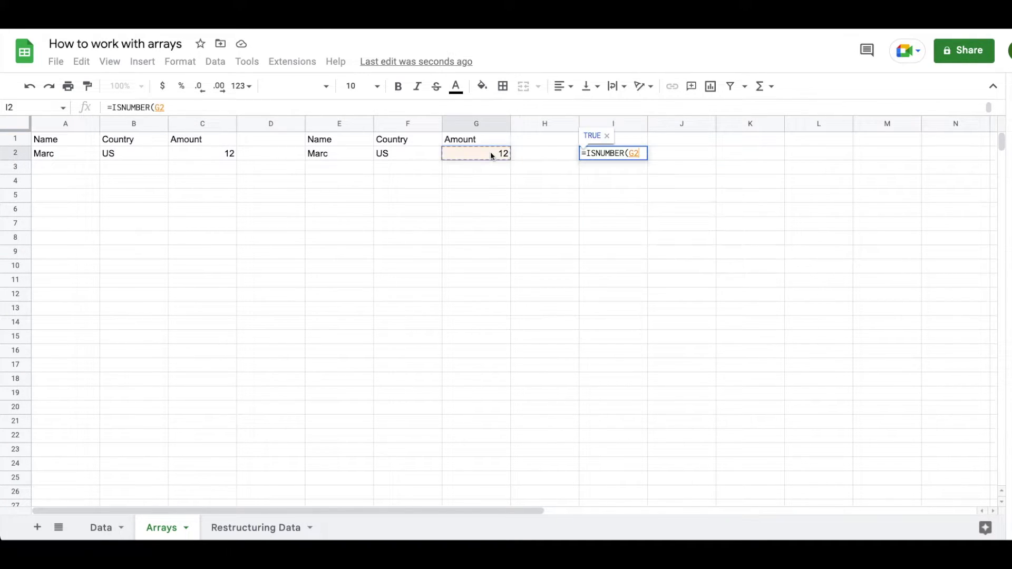
pyautogui.press('Return')
# - Wrap the 12 in quotes in the E1 array, then clear the I2 check
pyautogui.press('Left')
pyautogui.press('Left')
pyautogui.press('Left')
pyautogui.press('Left')
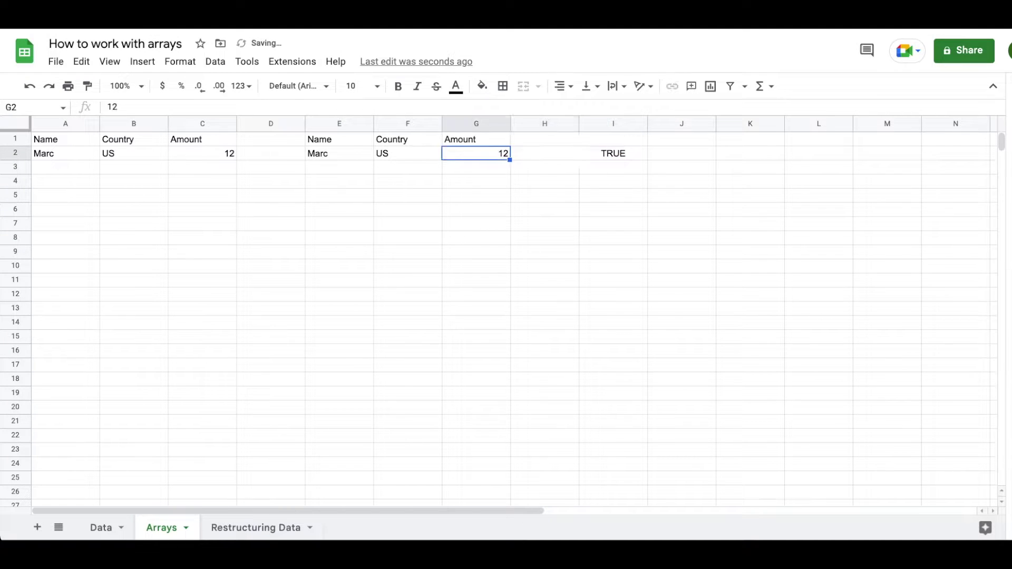
pyautogui.press('Up')
pyautogui.press('Return')
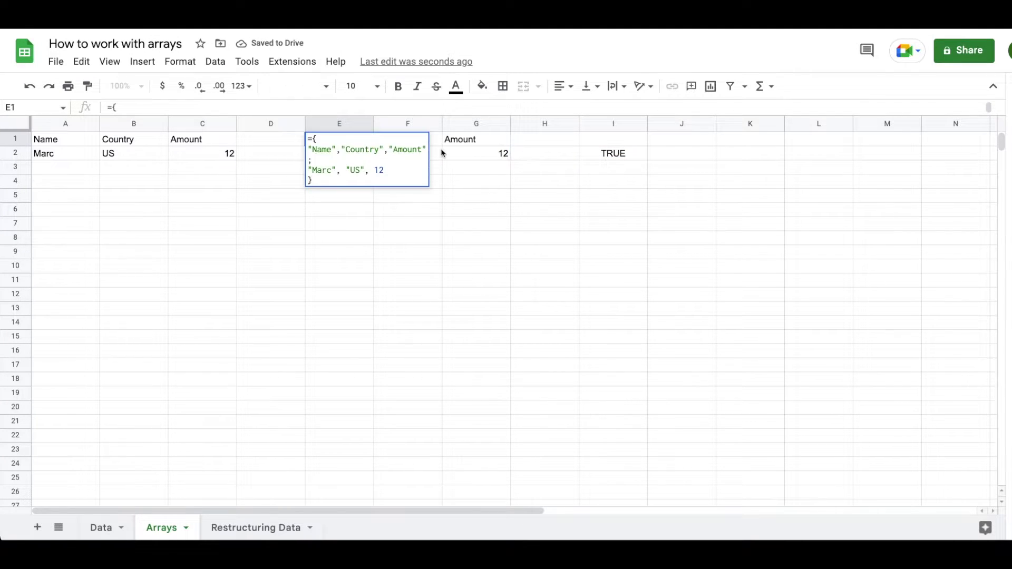
pyautogui.click(376, 169)
pyautogui.write('"')
pyautogui.press('Right')
pyautogui.press('Right')
pyautogui.write('"')
pyautogui.press('Return')
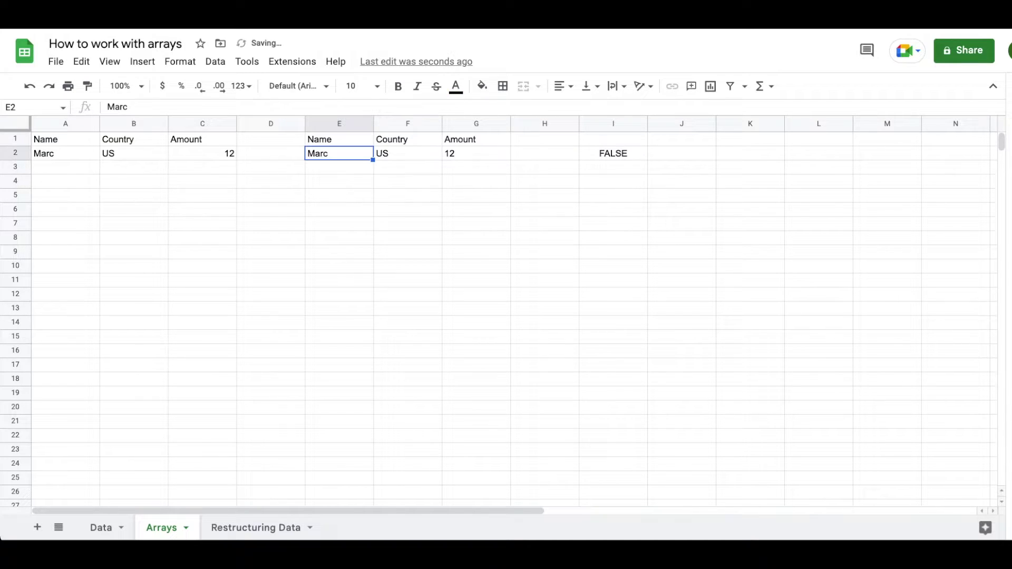
pyautogui.click(615, 157)
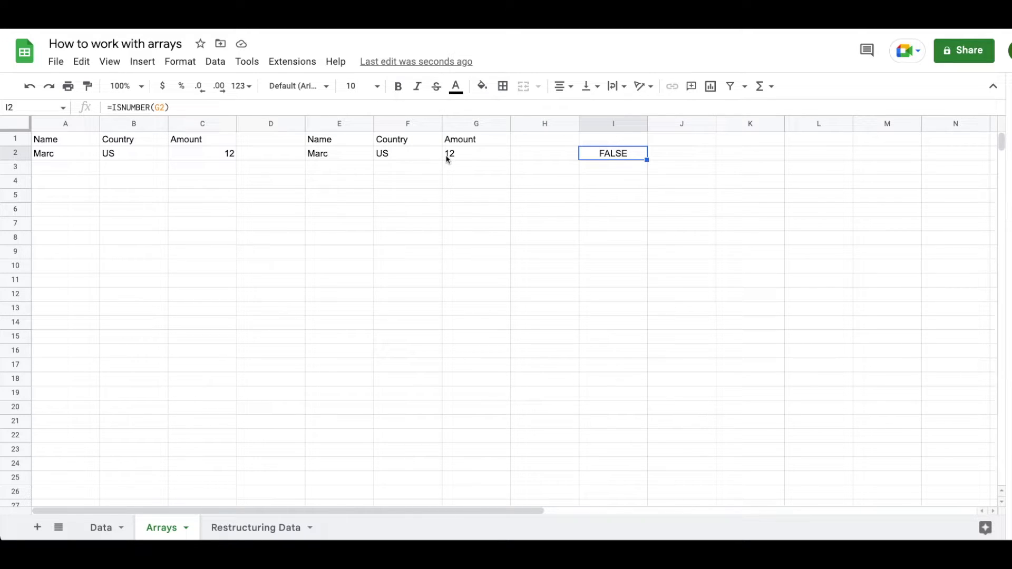
pyautogui.press('Delete')
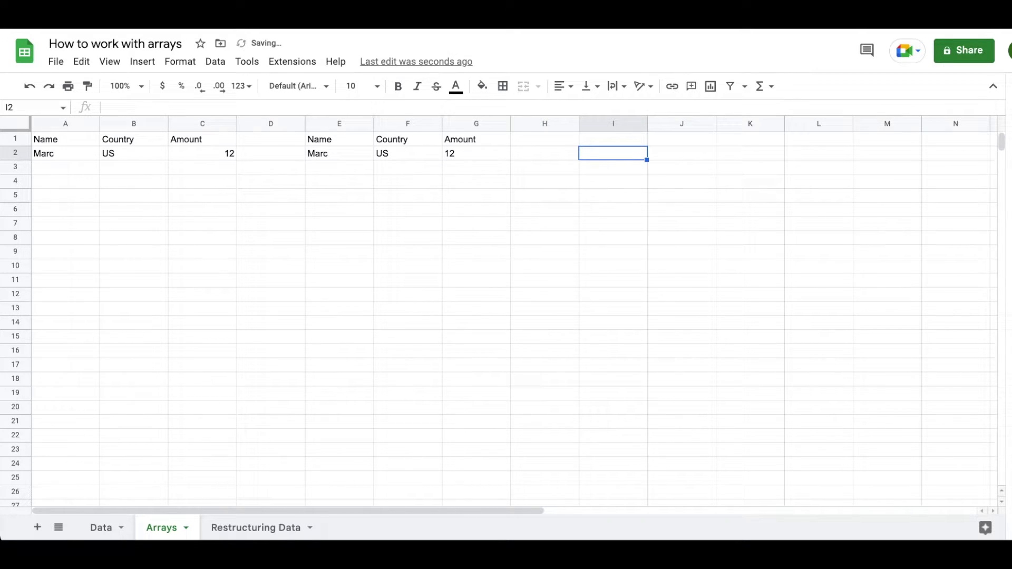
# - Delete the 12 from the array's second row, causing an ARRAY_LITERAL #VALUE! error, and reopen E1
pyautogui.doubleClick(336, 141)
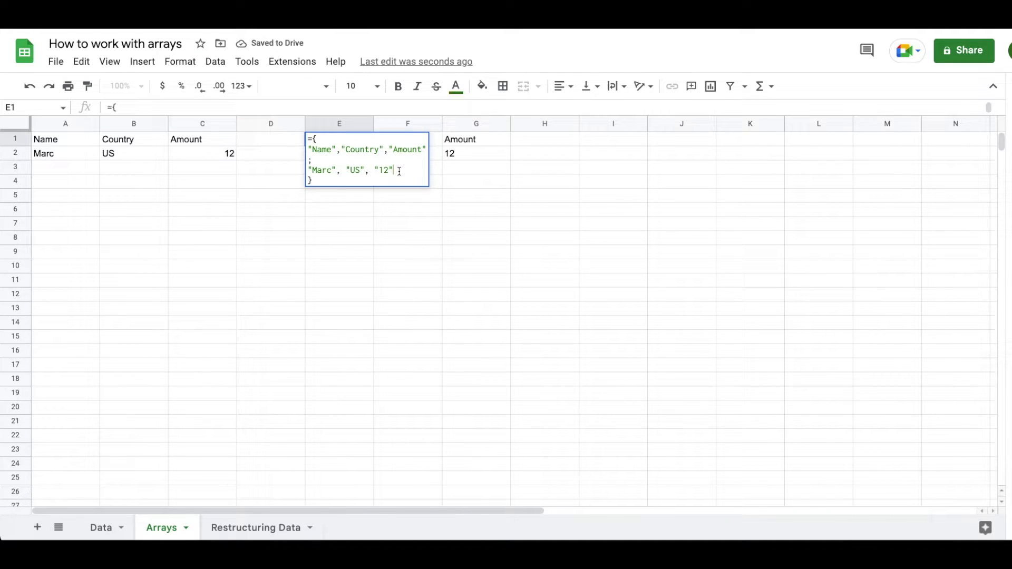
pyautogui.press('BackSpace')
pyautogui.press('BackSpace')
pyautogui.press('BackSpace')
pyautogui.press('BackSpace')
pyautogui.press('BackSpace')
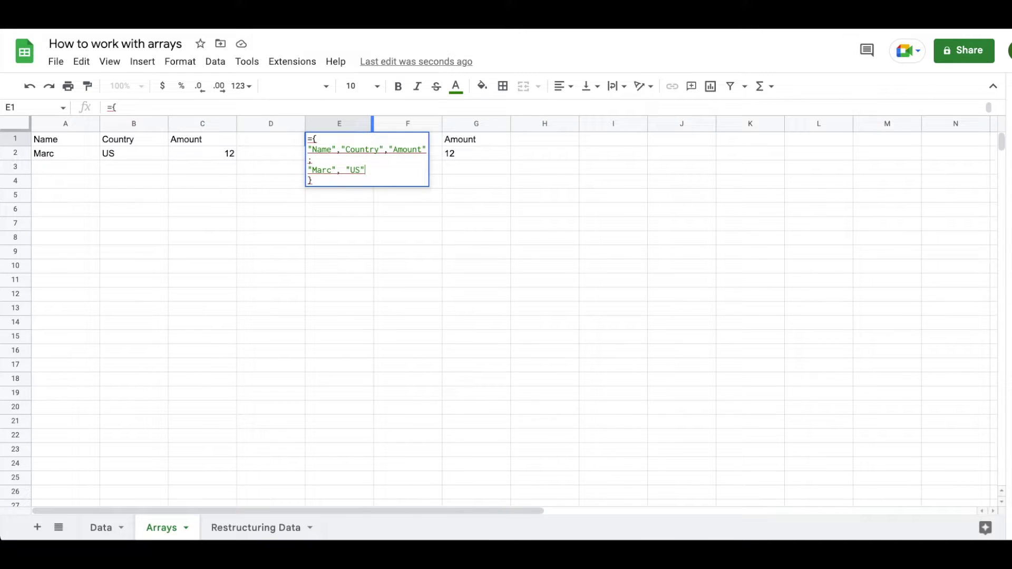
pyautogui.press('Return')
pyautogui.press('Up')
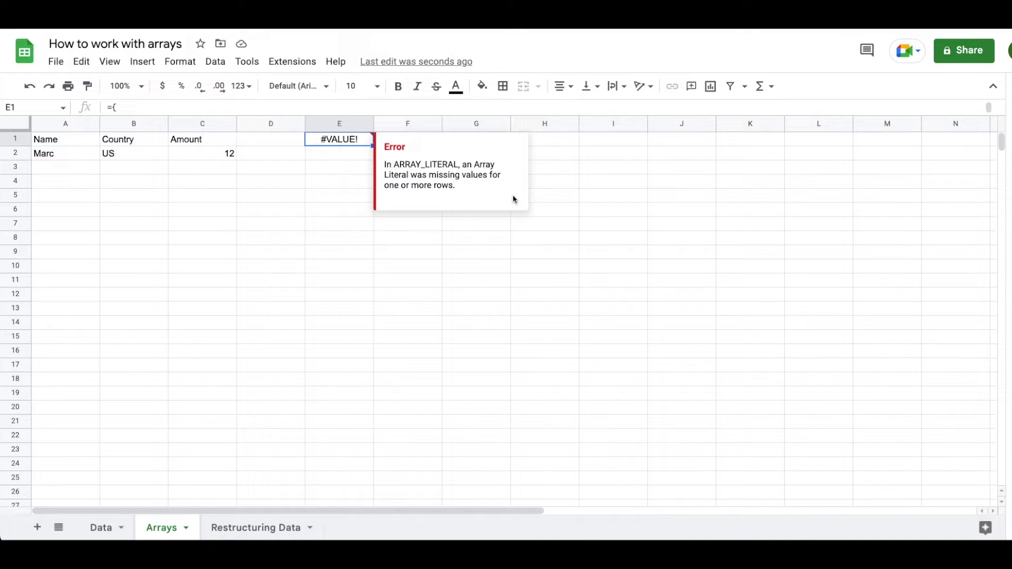
pyautogui.press('Return')
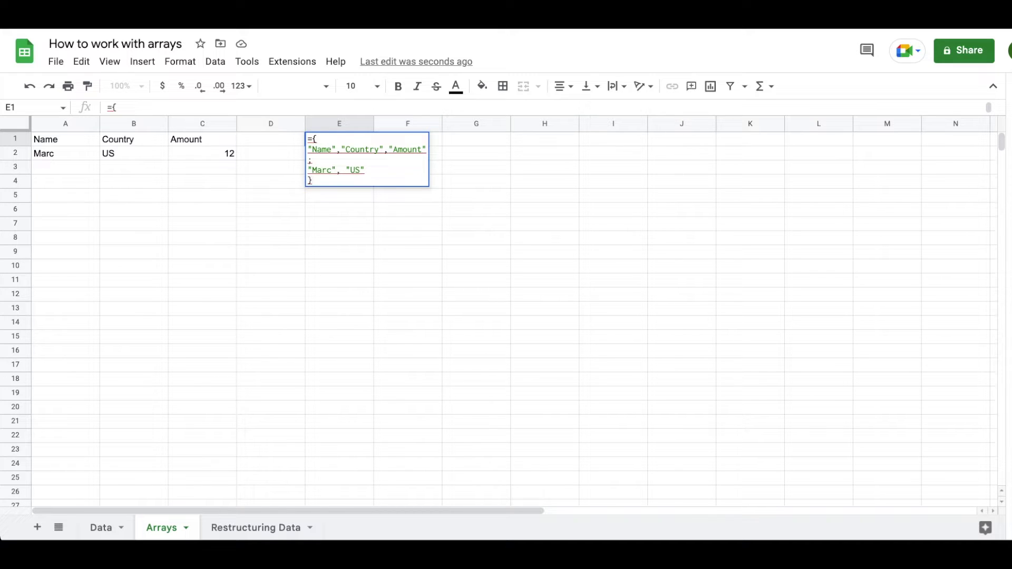
# - Add an empty string "" after US so the second row has three values
pyautogui.click(372, 166)
pyautogui.write(',')
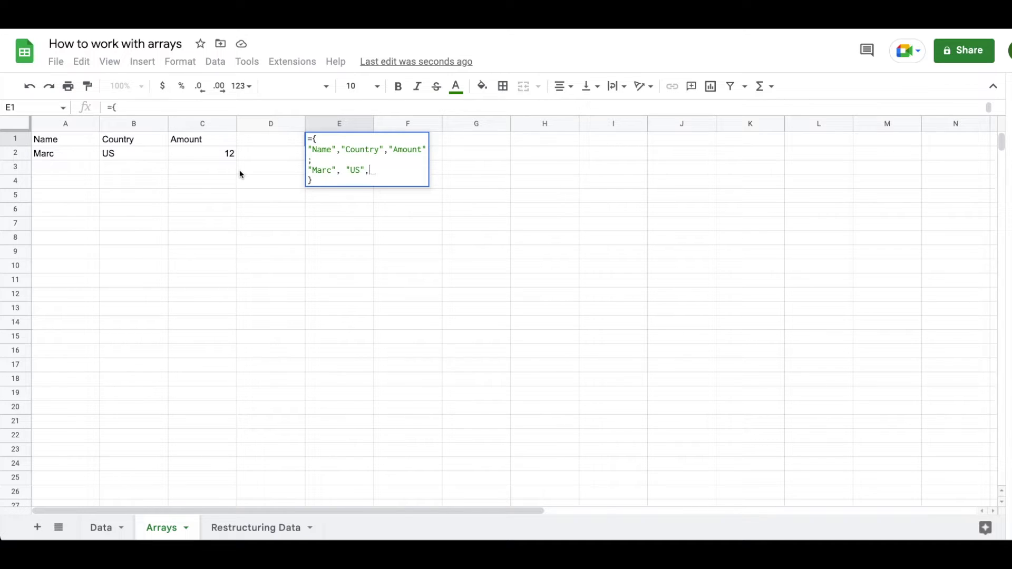
pyautogui.write('""')
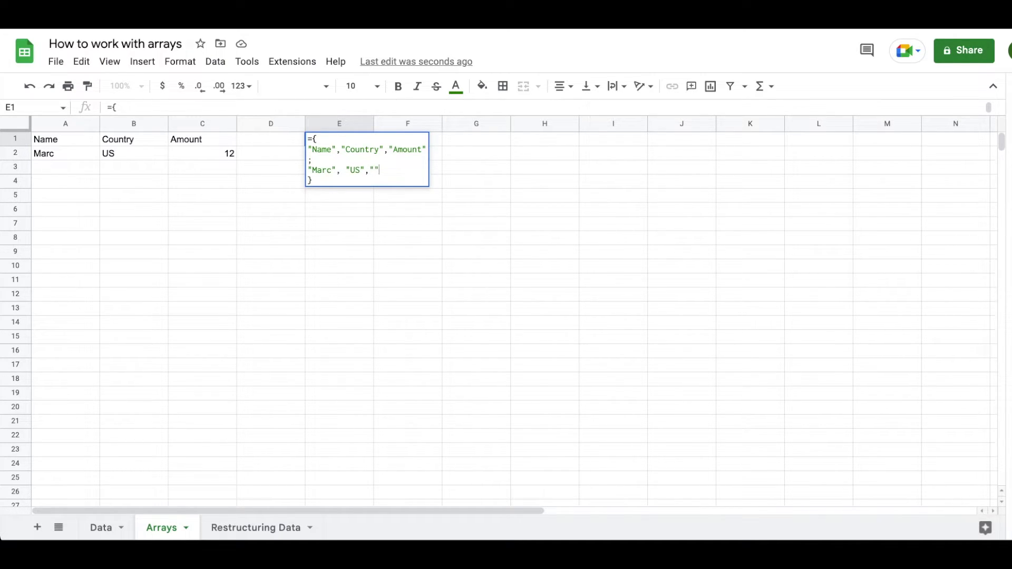
pyautogui.press('Return')
pyautogui.click(408, 154)
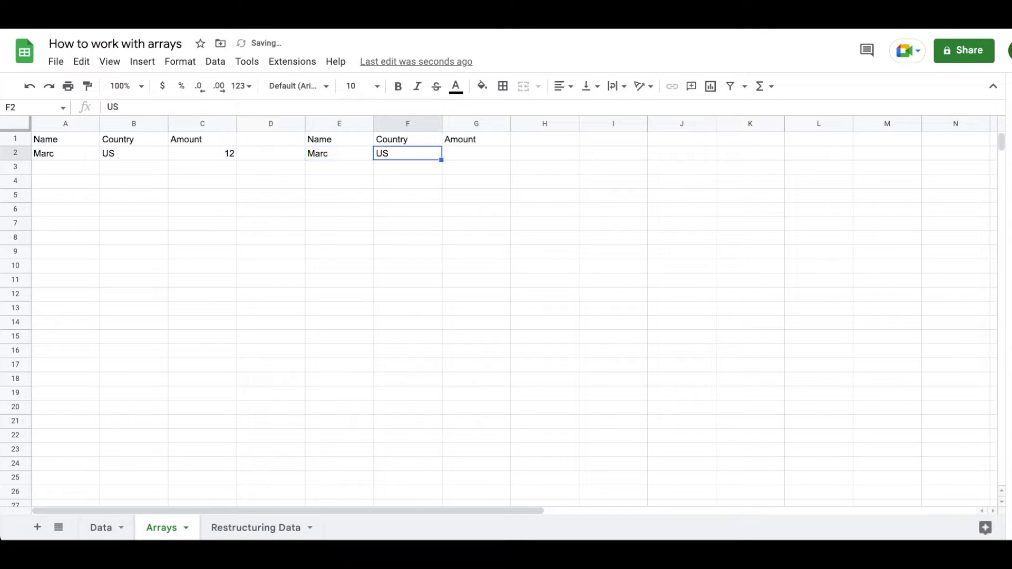
pyautogui.click(476, 154)
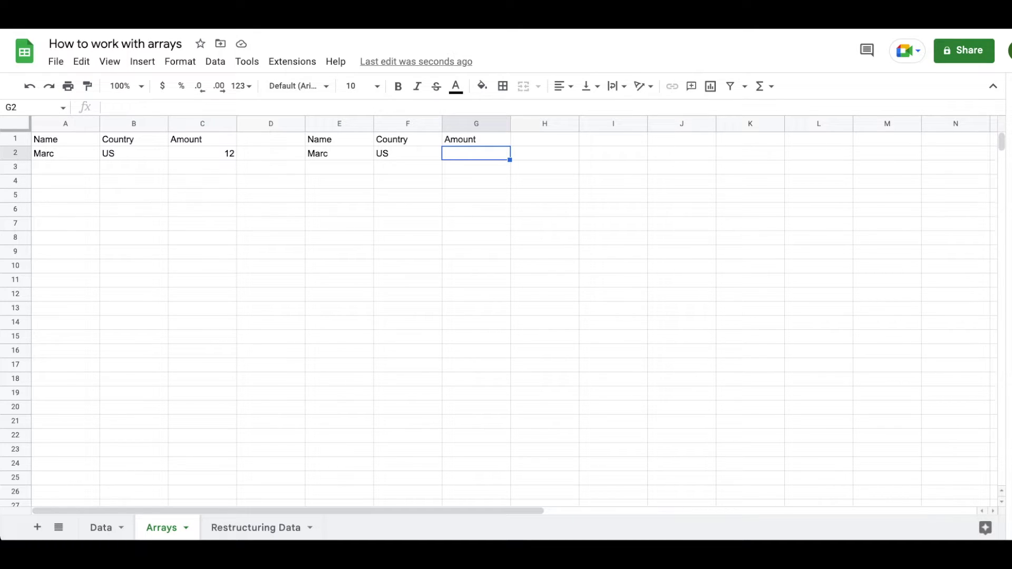
# - Review the spilled headers in E1:G1 and the blank G2 value
pyautogui.click(476, 139)
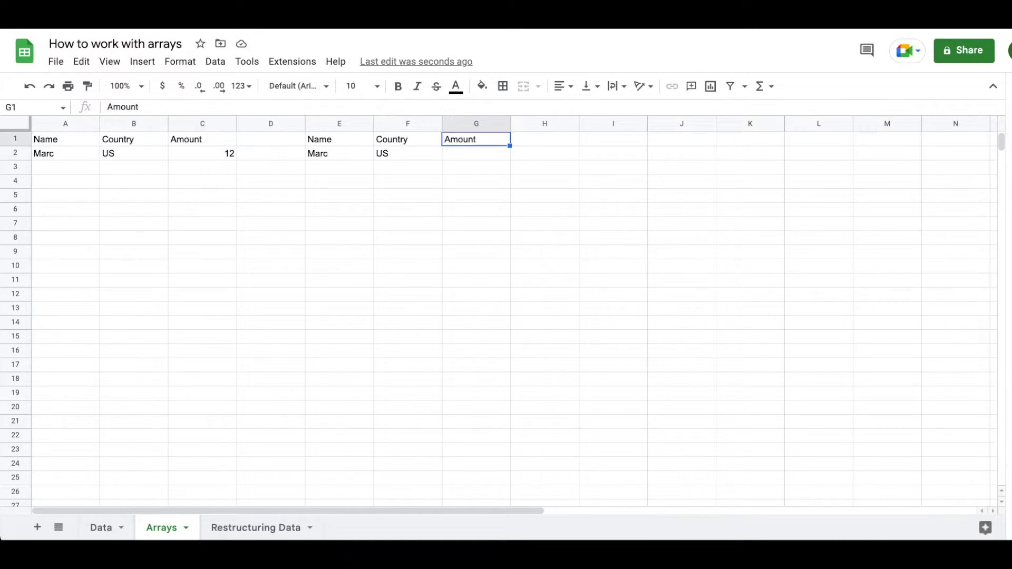
pyautogui.click(407, 139)
pyautogui.click(339, 139)
pyautogui.press('Return')
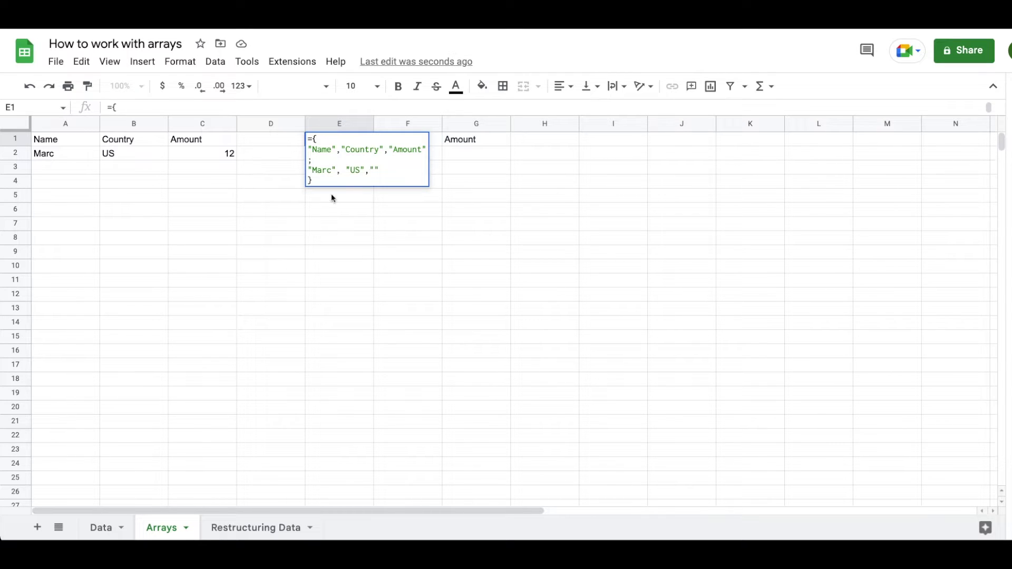
pyautogui.click(376, 170)
pyautogui.press('Return')
pyautogui.press('Right')
pyautogui.press('Right')
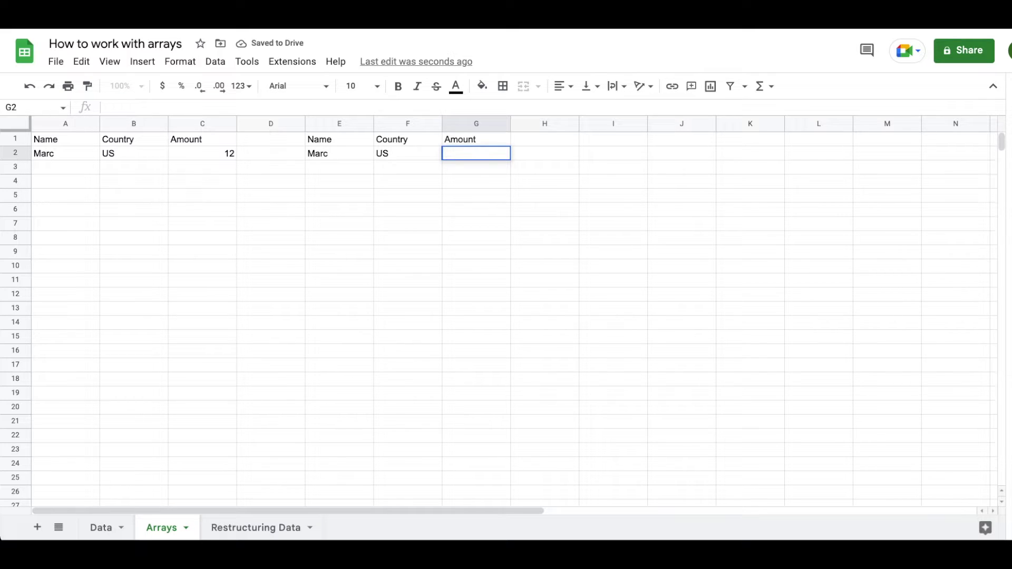
pyautogui.press('Return')
pyautogui.press('Escape')
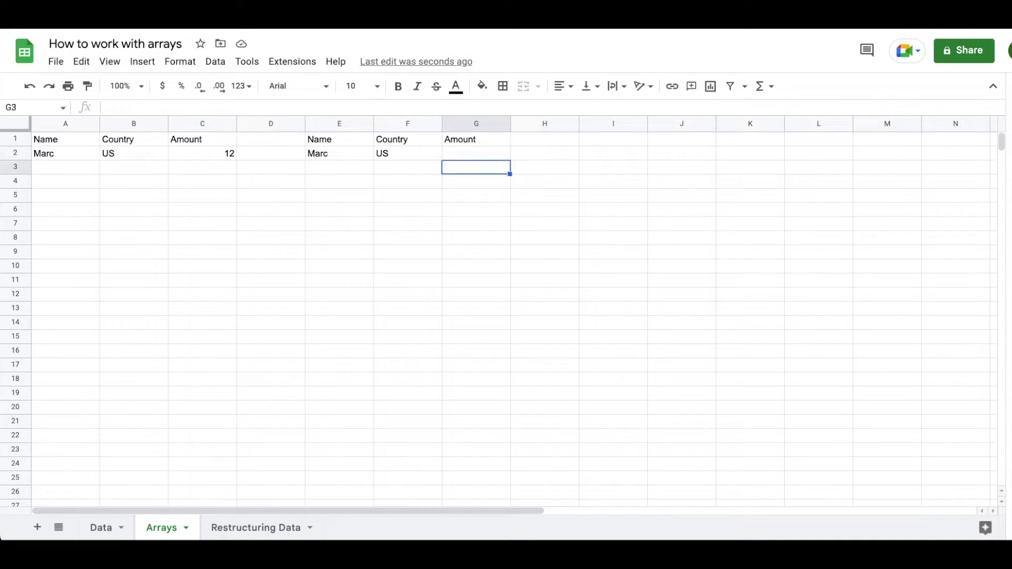
# - Delete the space inside the final quotes of the E1 array formula
pyautogui.click(340, 138)
pyautogui.press('Return')
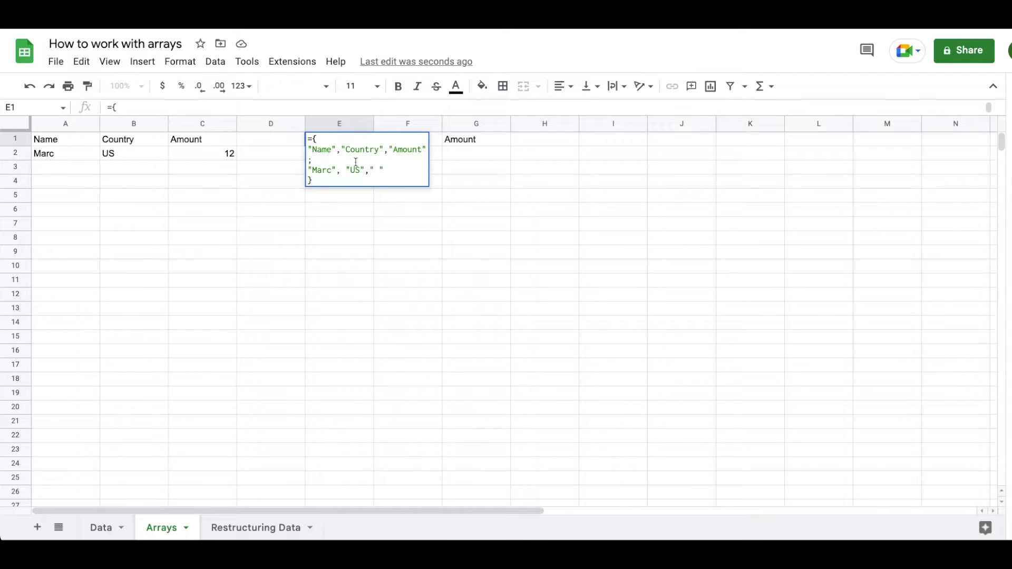
pyautogui.click(380, 170)
pyautogui.press('BackSpace')
pyautogui.press('Return')
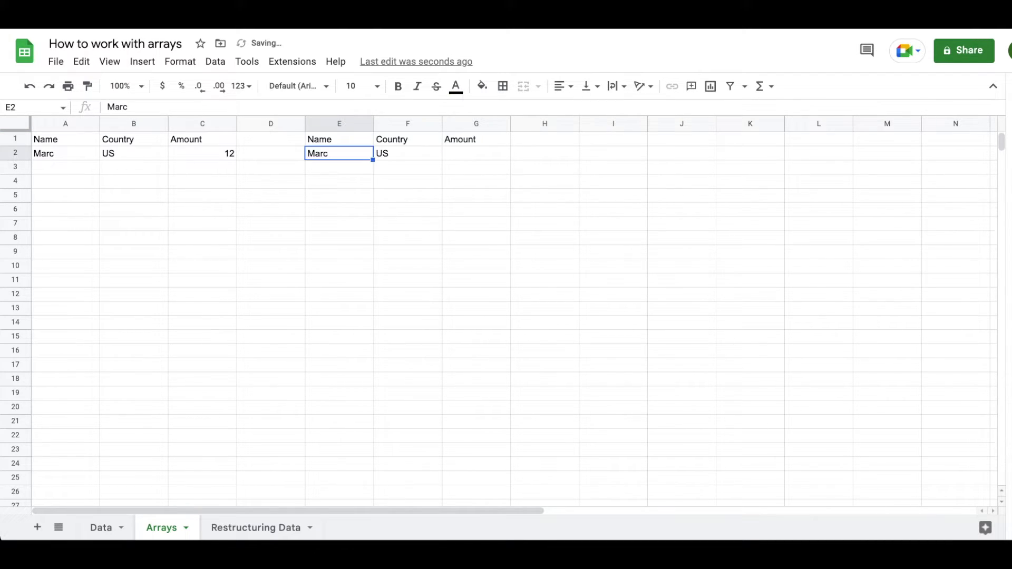
pyautogui.click(339, 139)
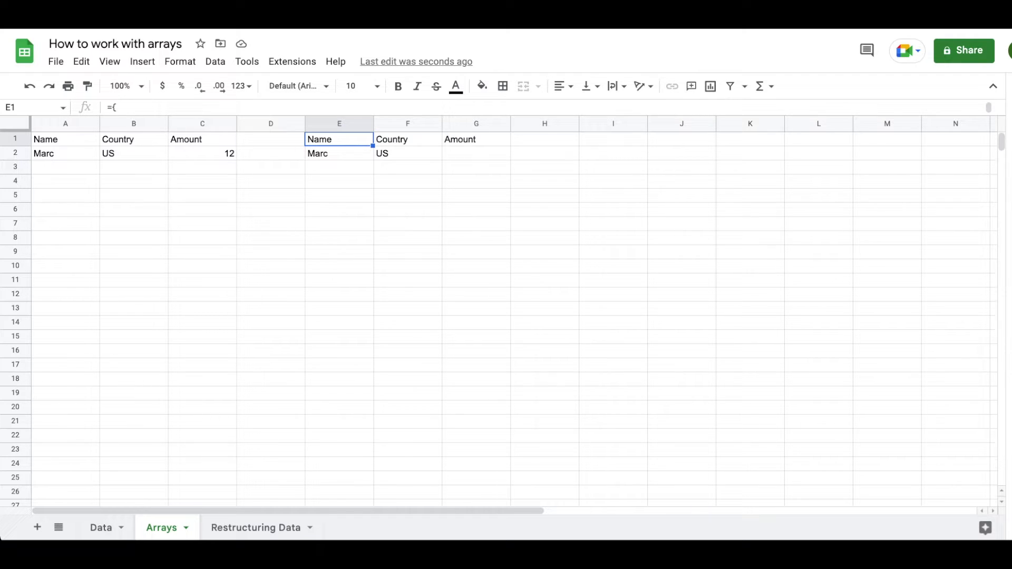
# - On the Data sheet, enter =VLOOKUP(I2,A:F,1,false) in J4, which returns #N/A
pyautogui.click(95, 528)
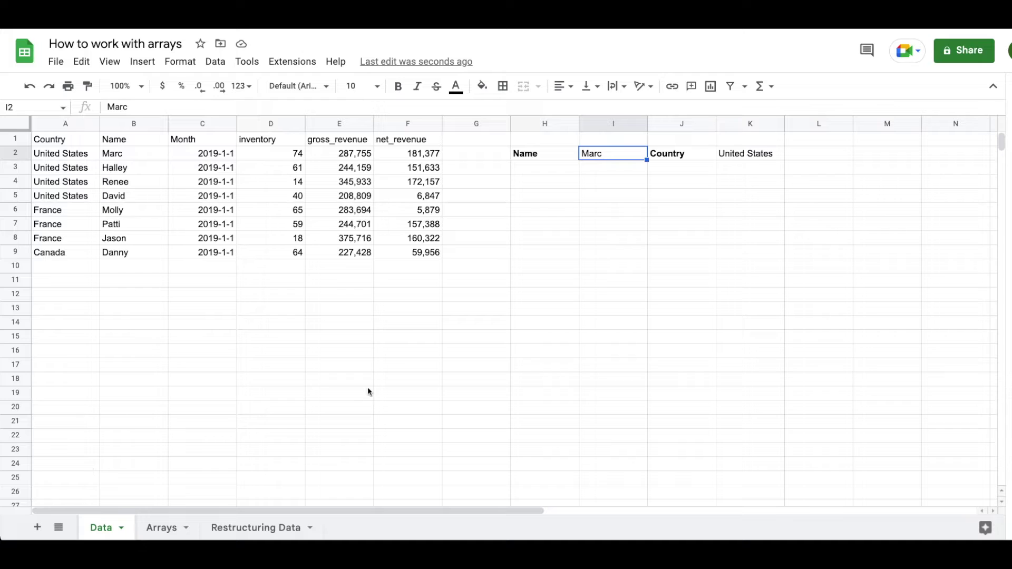
pyautogui.click(687, 185)
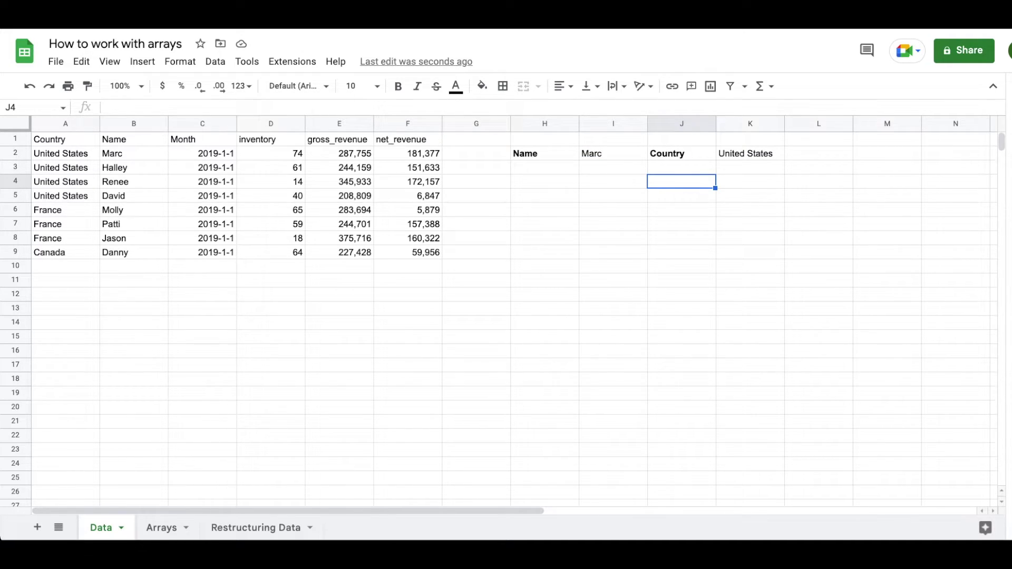
pyautogui.write('=vlo')
pyautogui.press('Tab')
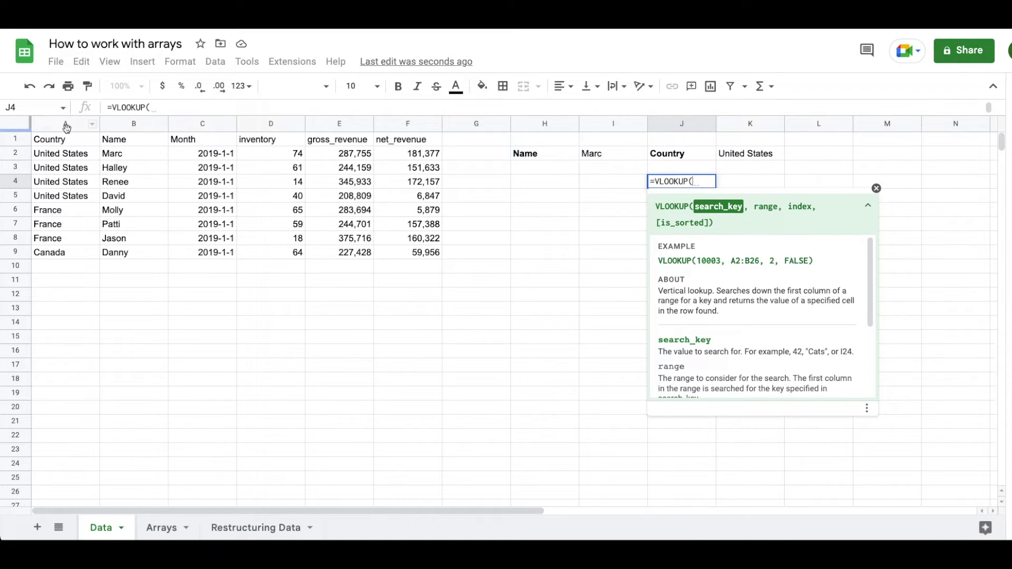
pyautogui.click(605, 156)
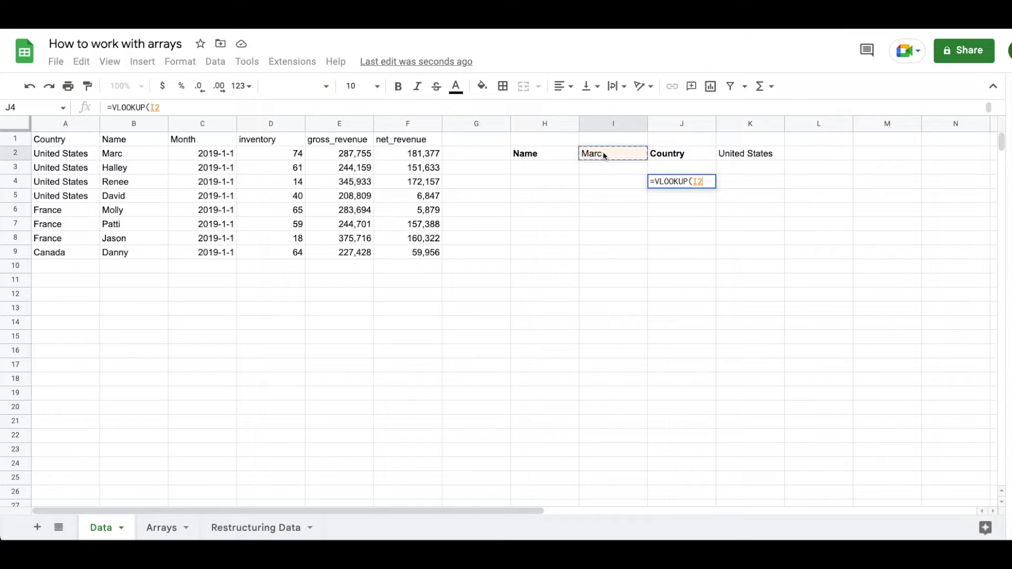
pyautogui.write(',')
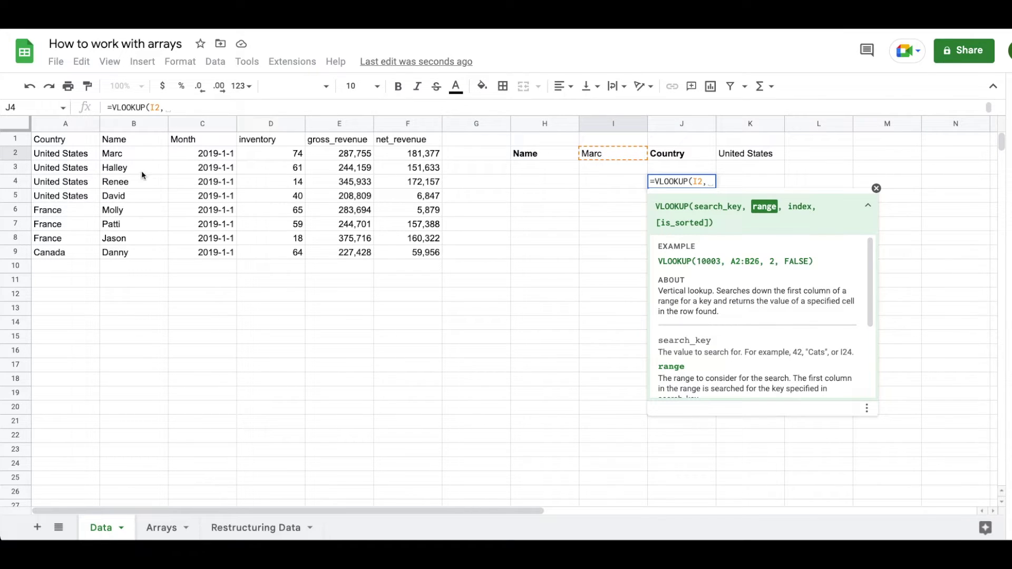
pyautogui.click(65, 127)
pyautogui.keyDown('shift'); pyautogui.click(399, 126); pyautogui.keyUp('shift')
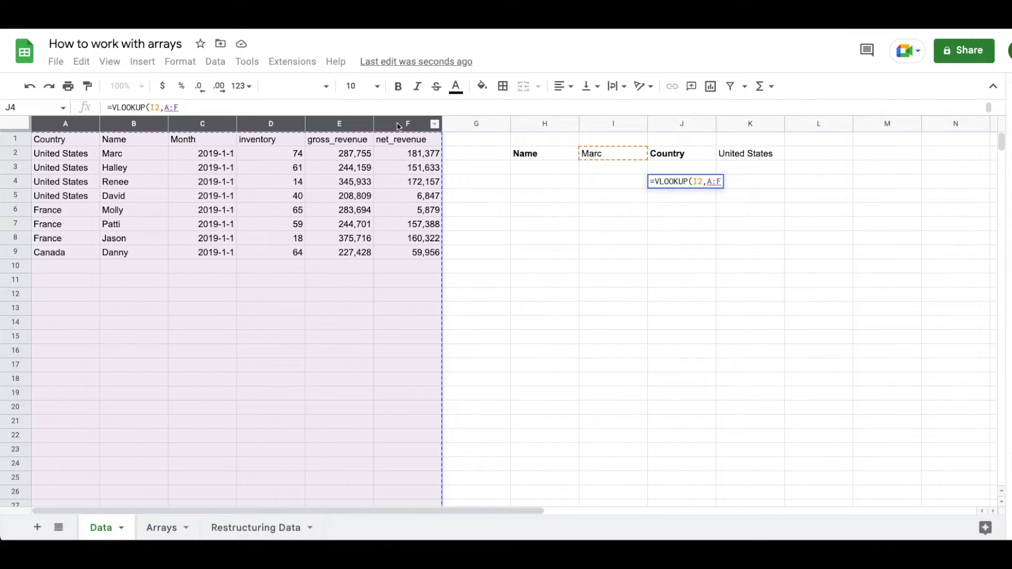
pyautogui.write(',')
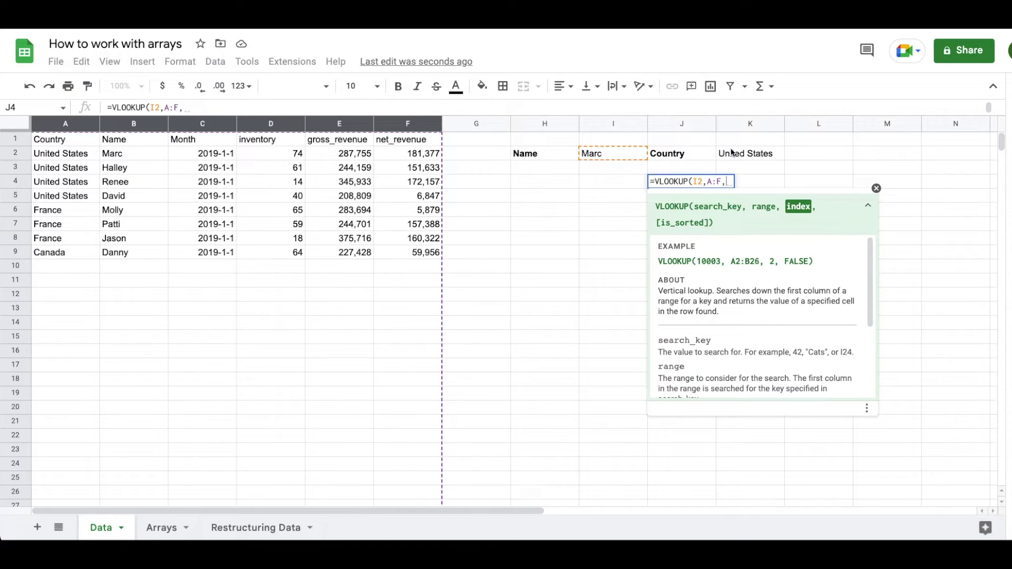
pyautogui.write('1,false')
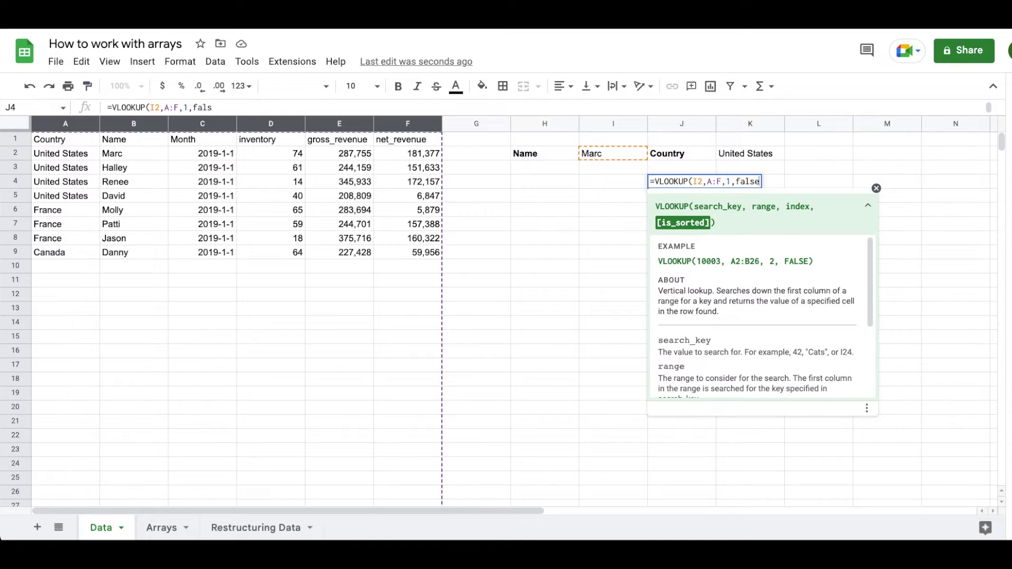
pyautogui.press('Return')
# - Reopen J4's formula and read the VLOOKUP help description
pyautogui.press('Up')
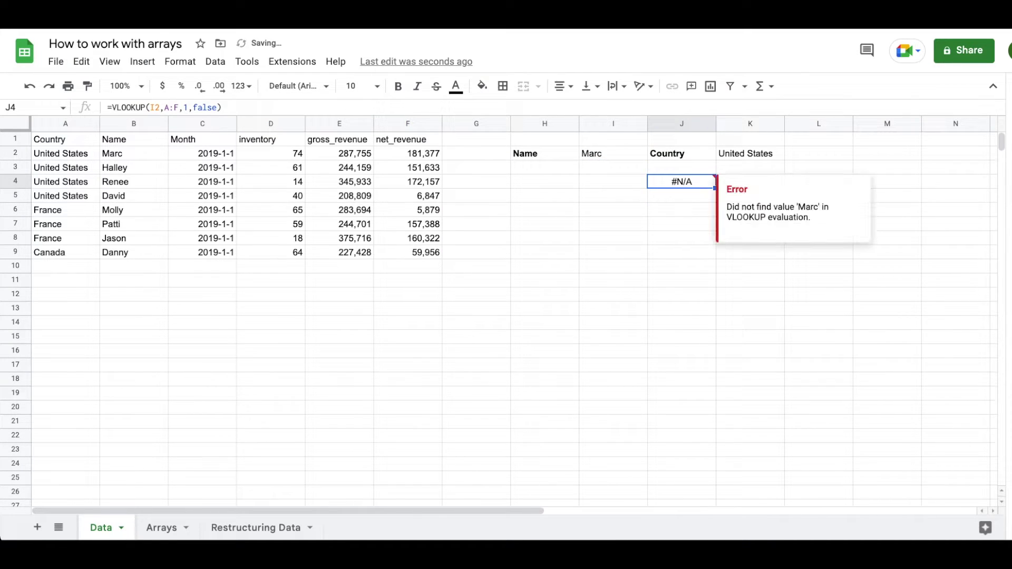
pyautogui.press('Return')
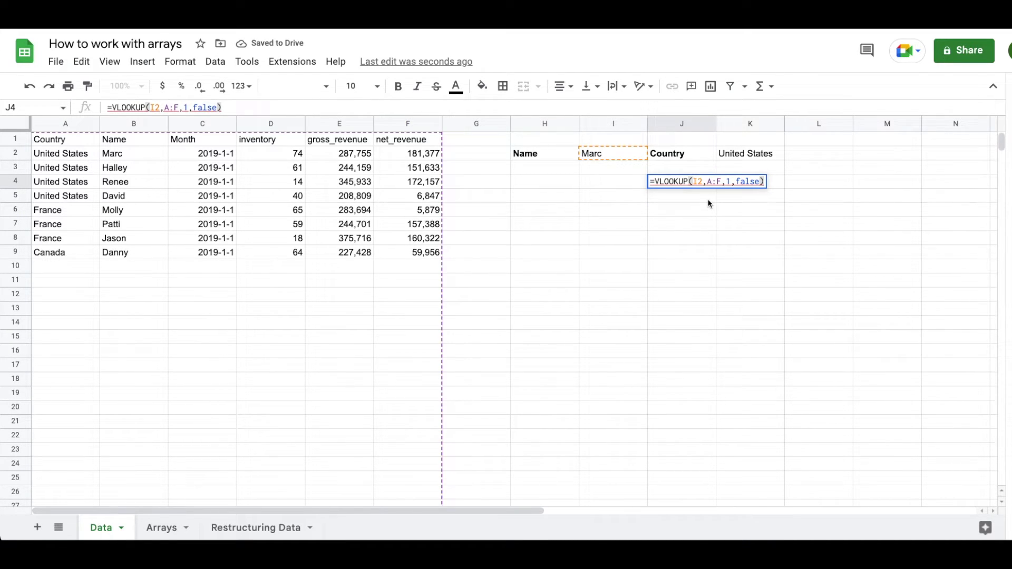
pyautogui.press('BackSpace')
pyautogui.press('BackSpace')
pyautogui.press('BackSpace')
pyautogui.press('BackSpace')
pyautogui.press('BackSpace')
pyautogui.press('BackSpace')
pyautogui.press('BackSpace')
pyautogui.press('BackSpace')
pyautogui.press('BackSpace')
pyautogui.press('BackSpace')
pyautogui.press('BackSpace')
pyautogui.press('BackSpace')
pyautogui.press('BackSpace')
pyautogui.press('BackSpace')
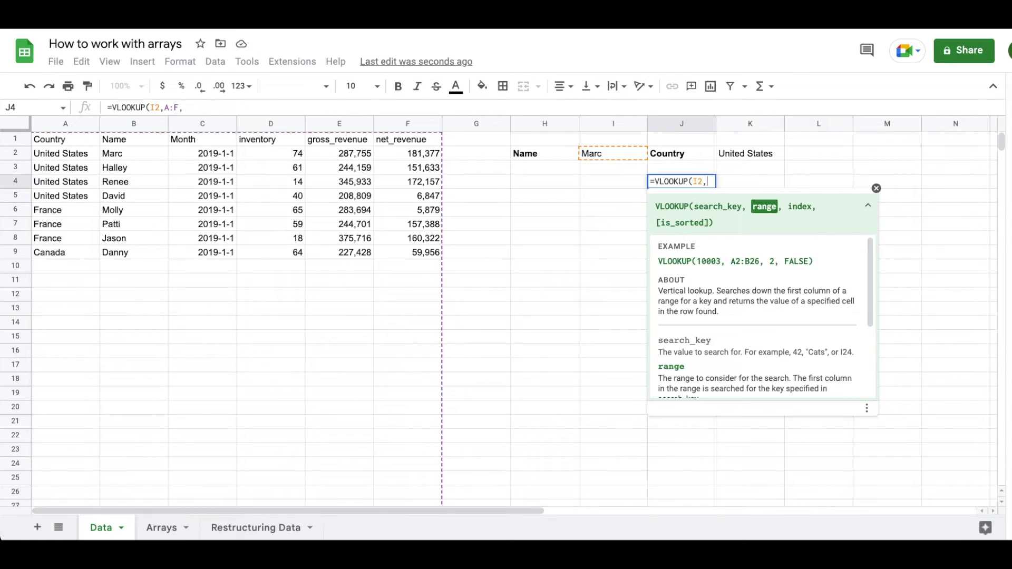
pyautogui.press('BackSpace')
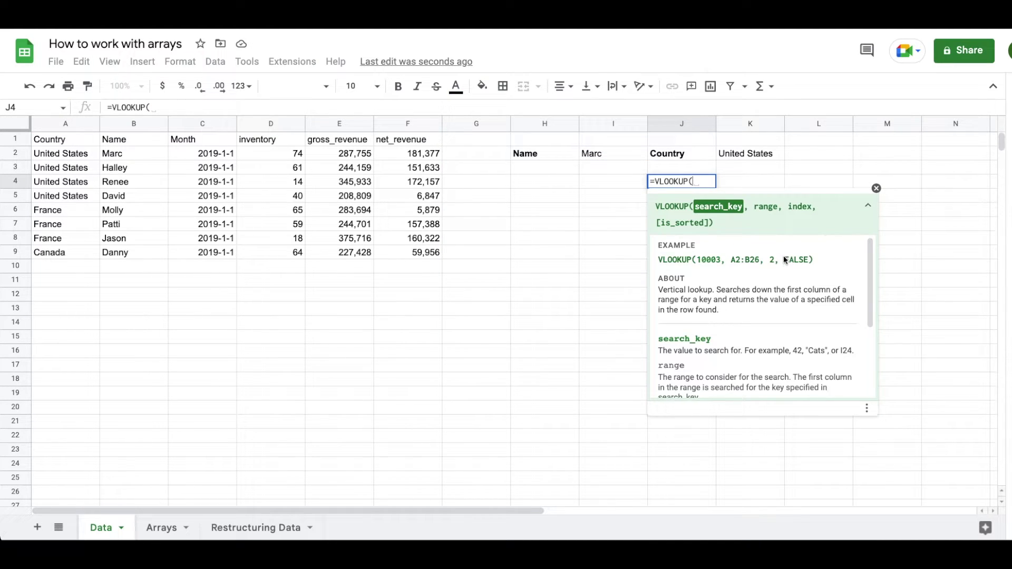
pyautogui.scroll(-2, 784, 259)
pyautogui.scroll(1, 784, 258)
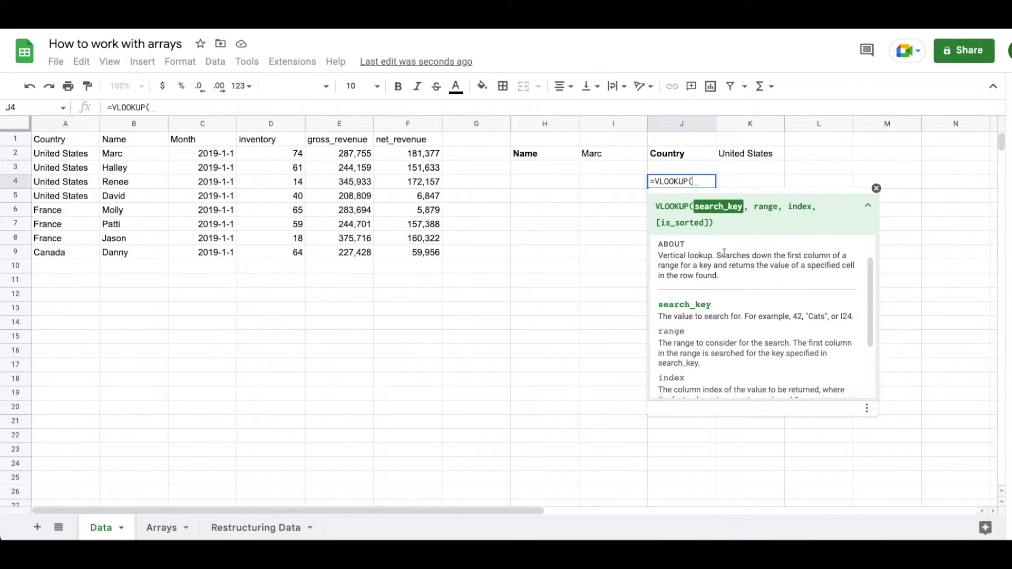
pyautogui.moveTo(718, 255); pyautogui.dragTo(730, 278)
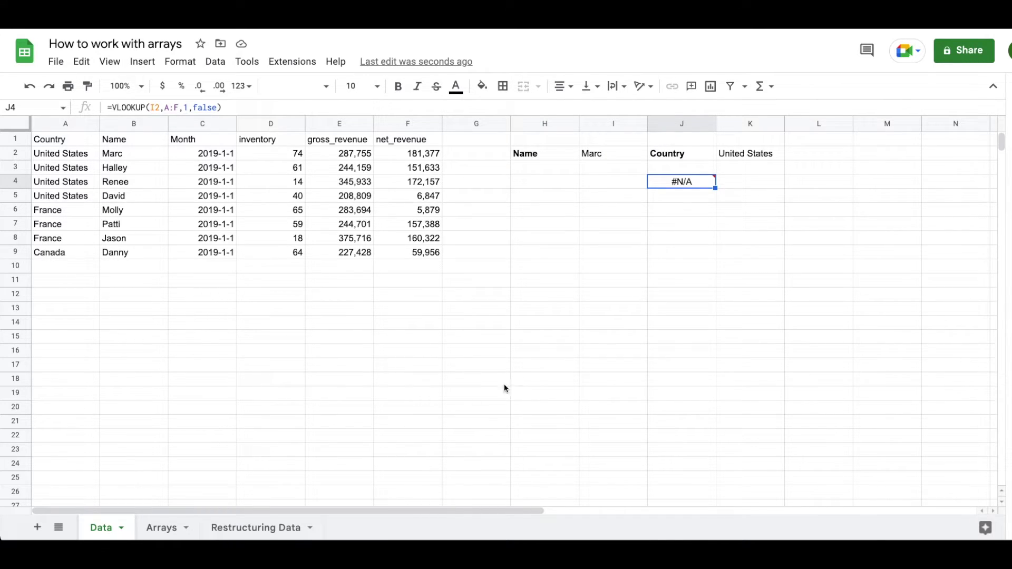
# - Enter ={Data!B:B,Data!A:A} in A1 of Restructuring Data, listing Name before Country
pyautogui.click(251, 531)
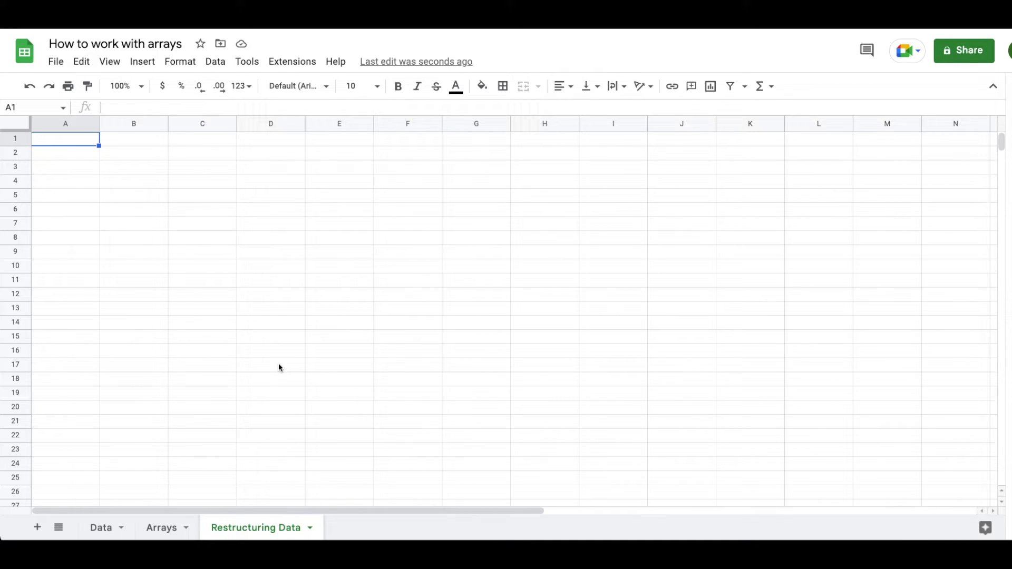
pyautogui.write('={')
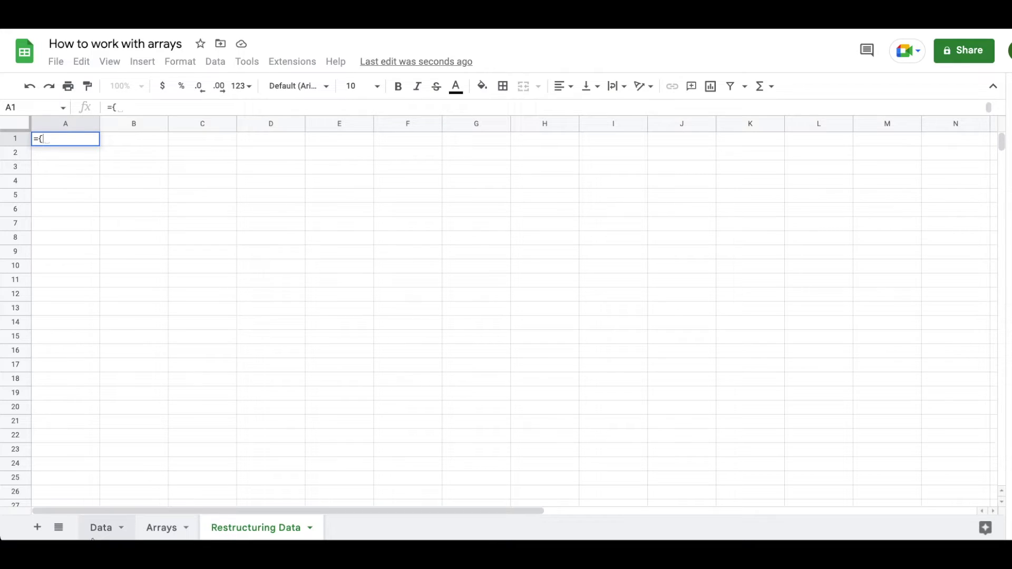
pyautogui.click(96, 528)
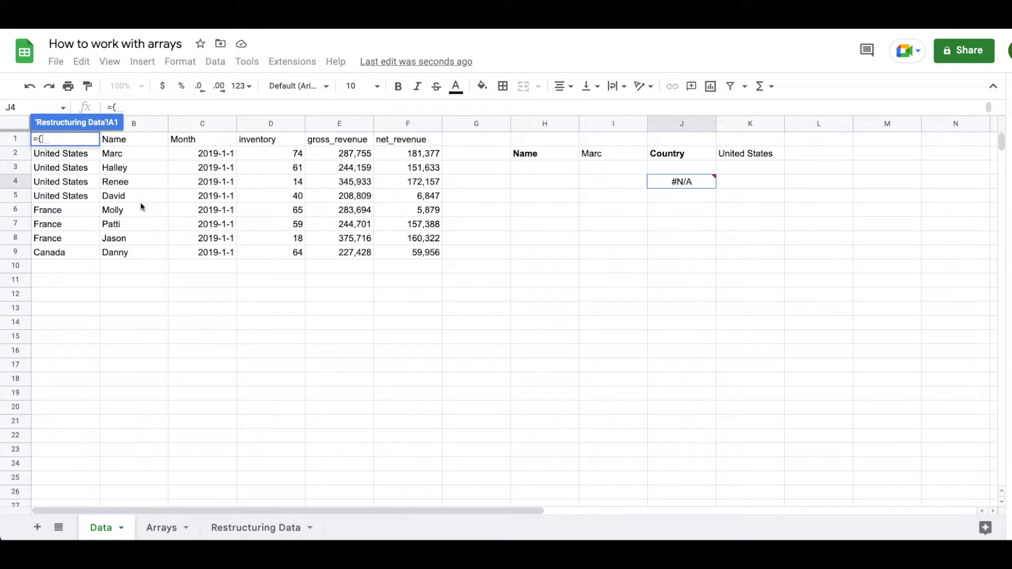
pyautogui.click(143, 123)
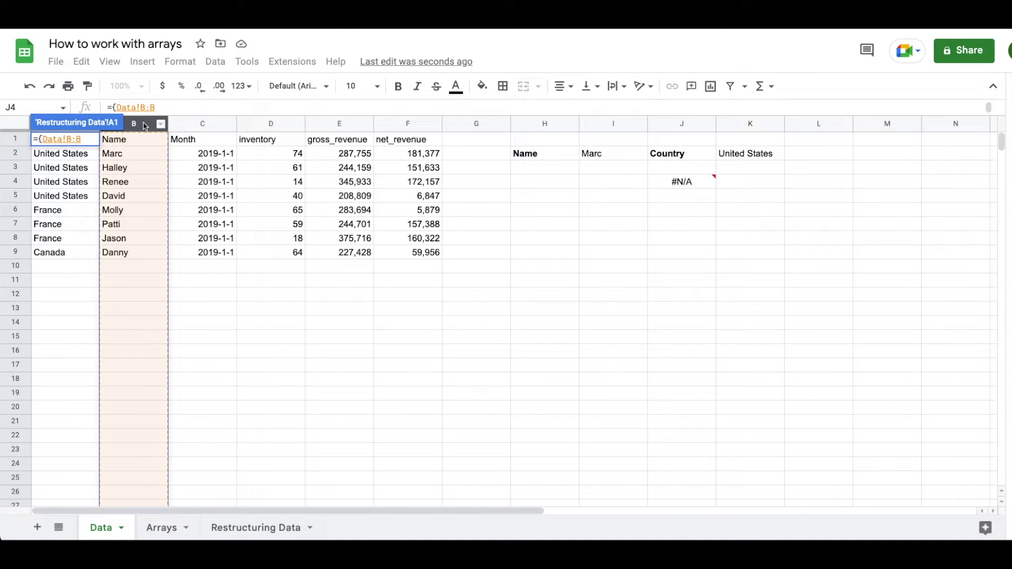
pyautogui.write(',')
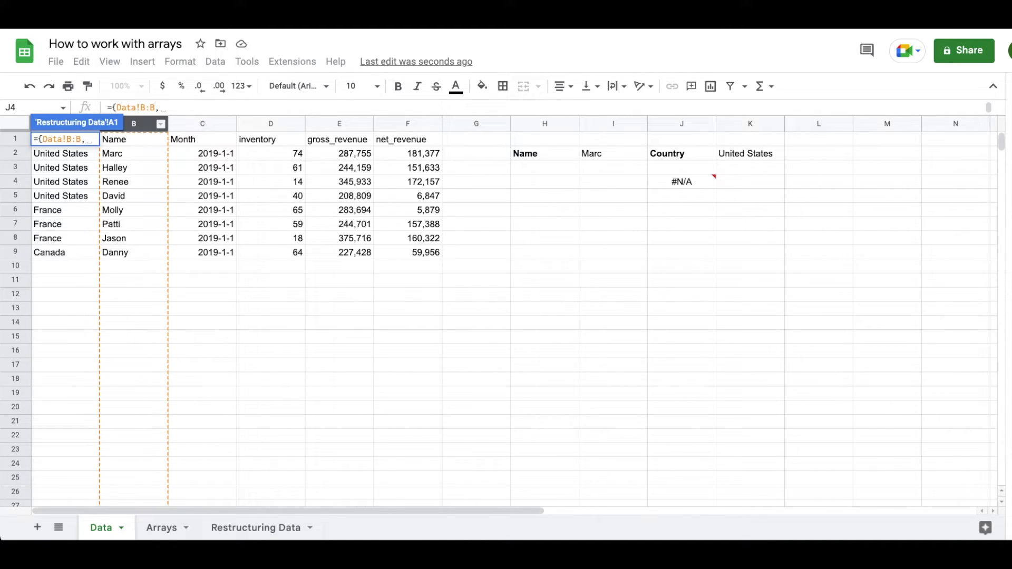
pyautogui.click(75, 172)
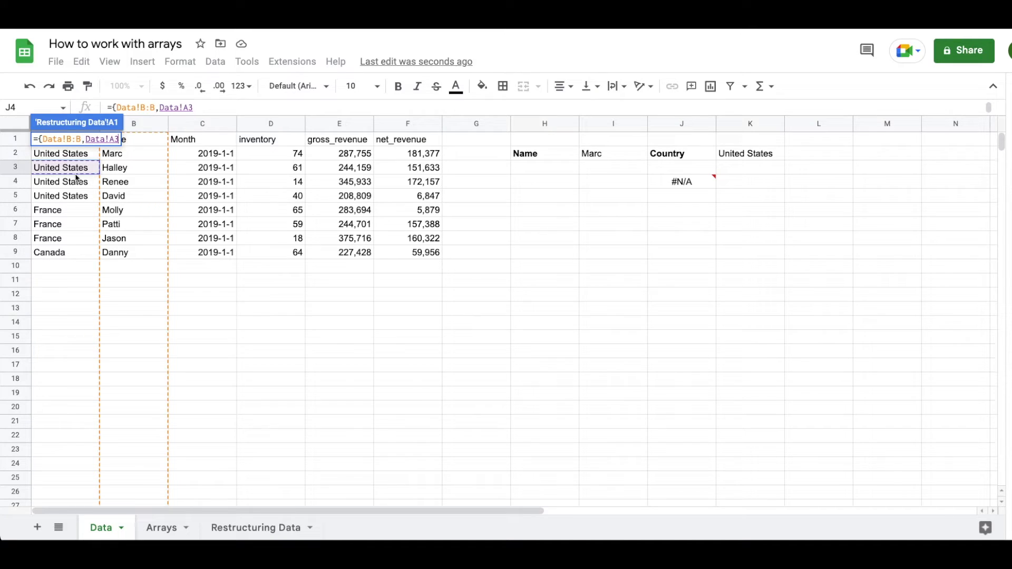
pyautogui.press('BackSpace')
pyautogui.write(':A')
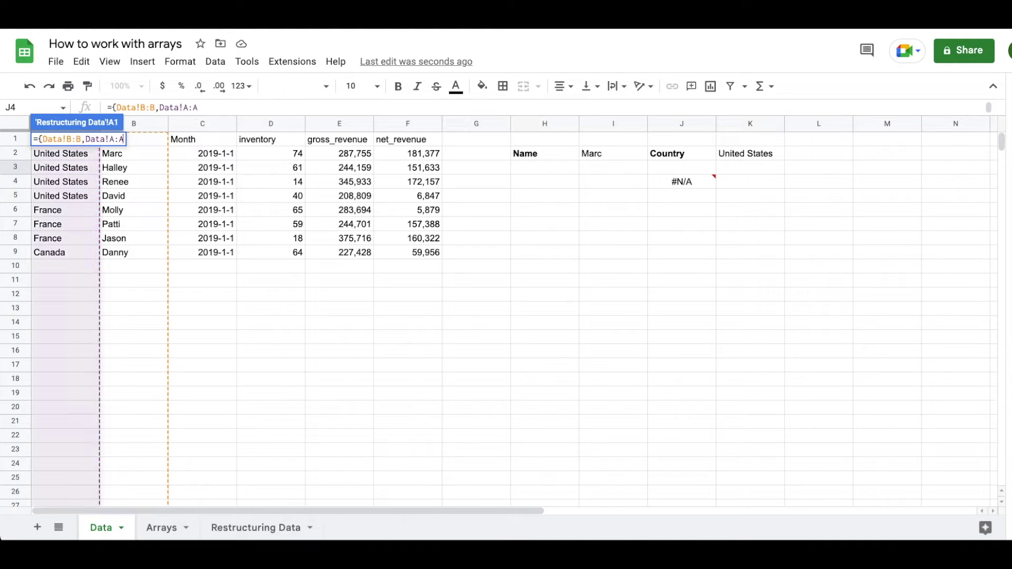
pyautogui.write('}')
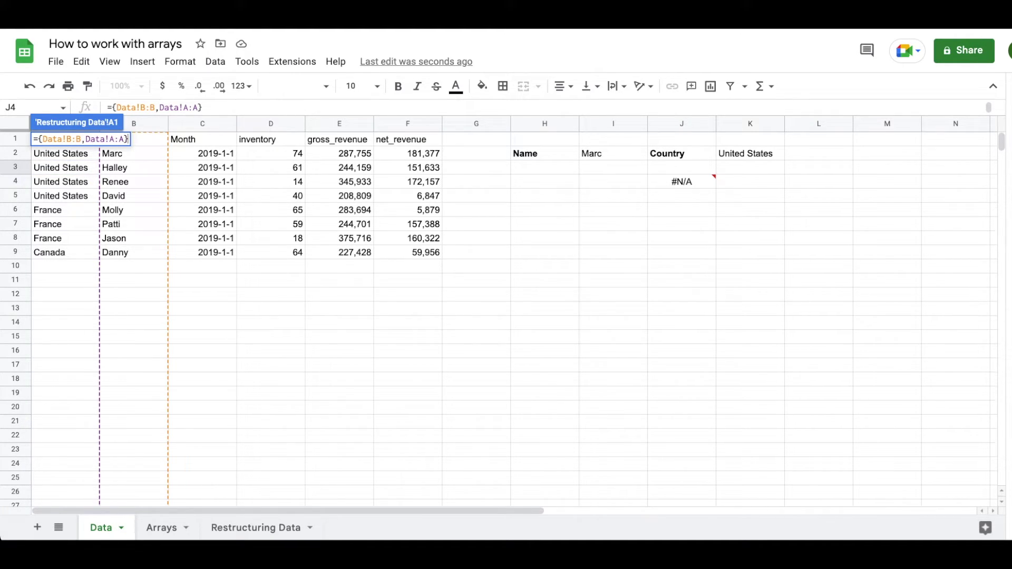
pyautogui.press('Return')
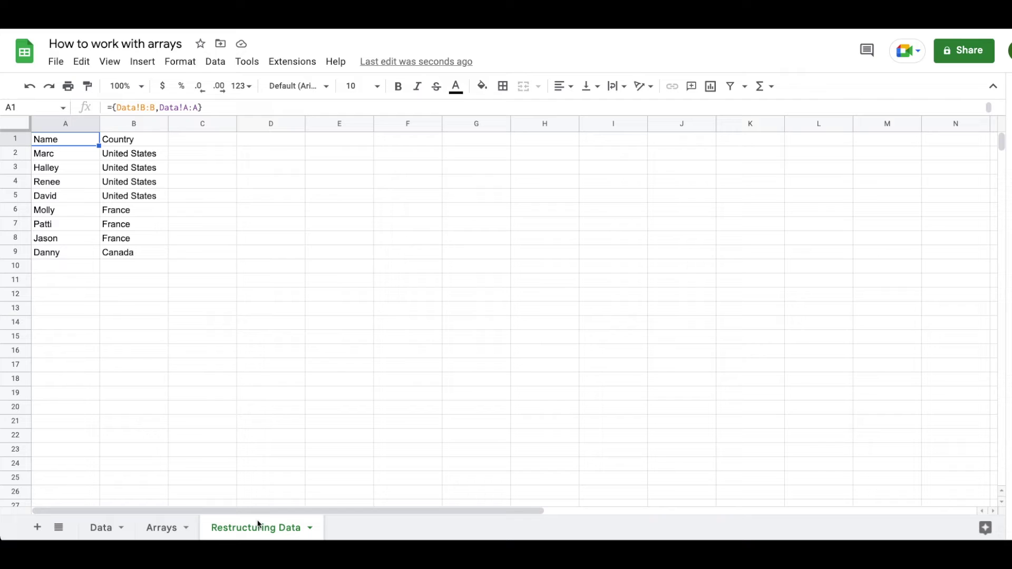
# - Inspect the A1 formula and leave it unchanged
pyautogui.press('Return')
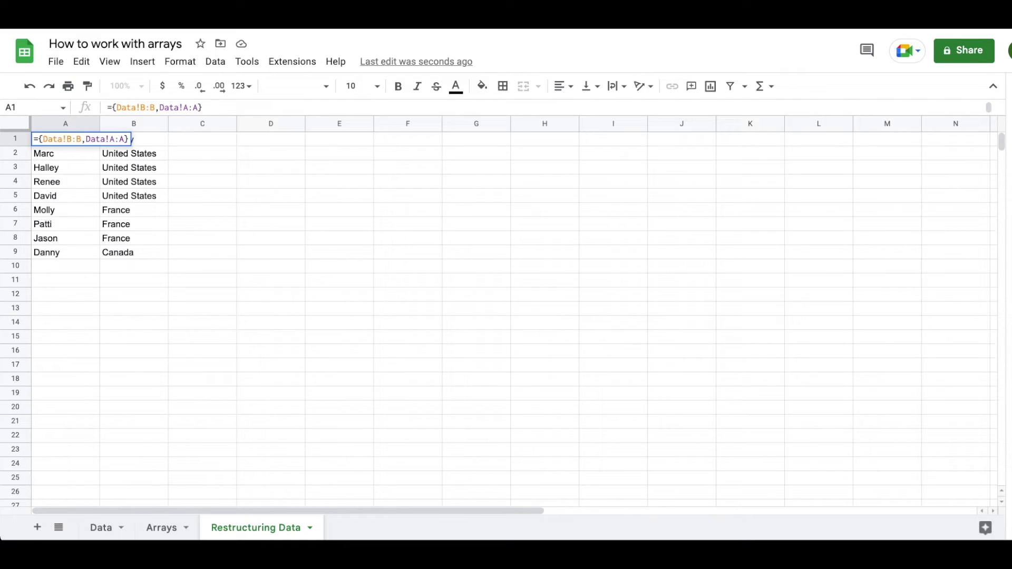
pyautogui.hotkey('ctrl', 'a')
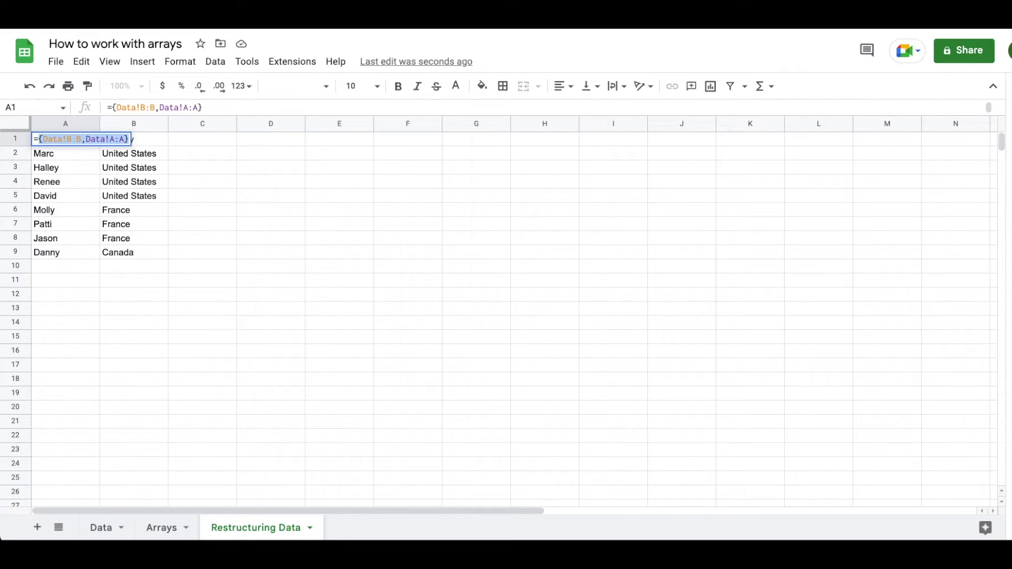
pyautogui.press('Escape')
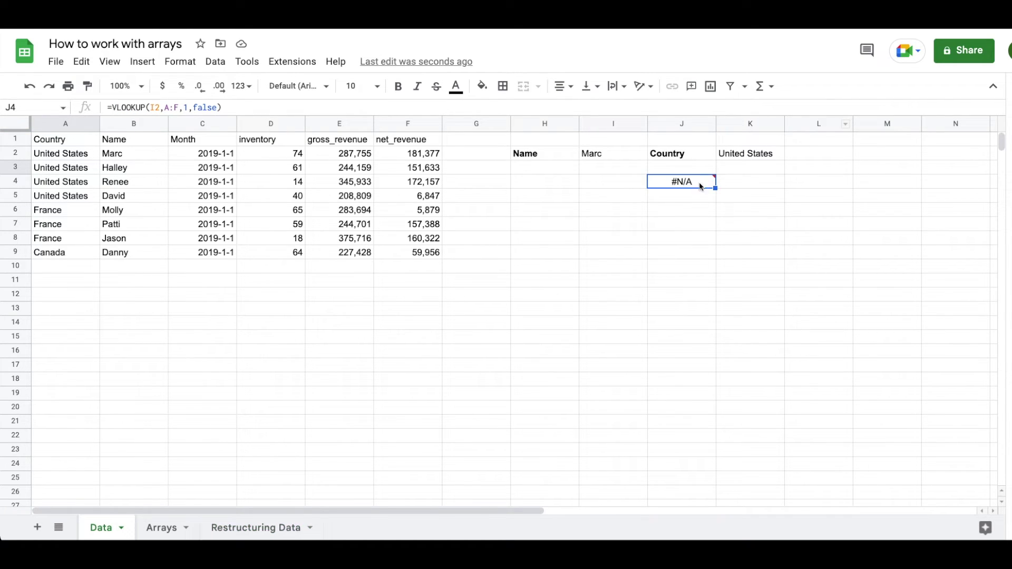
# - Clear the failed lookup in J4 and the United States value in K2, then begin a new formula in K2
pyautogui.moveTo(691, 188)
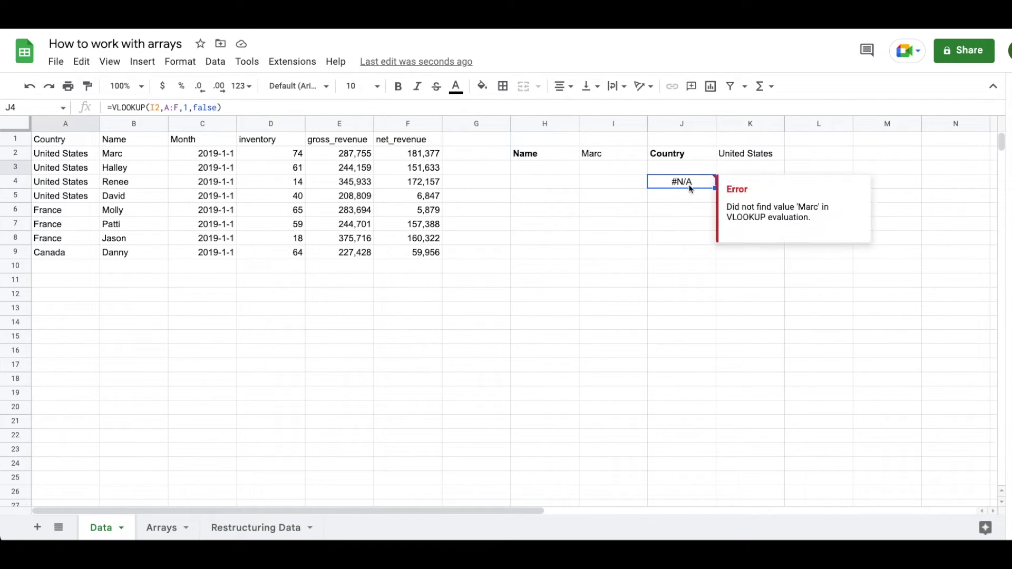
pyautogui.press('Delete')
pyautogui.press('Up')
pyautogui.press('Up')
pyautogui.press('Right')
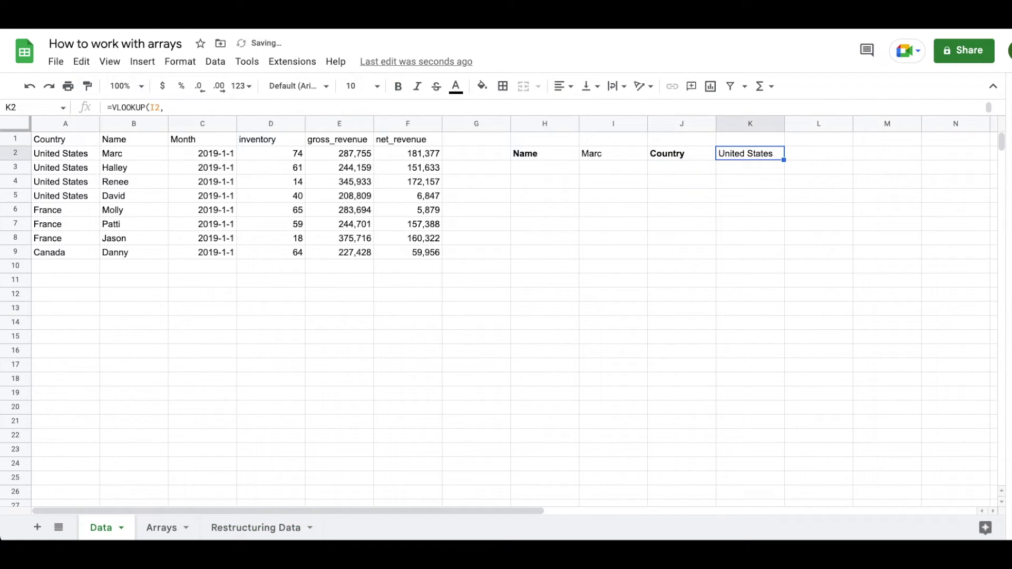
pyautogui.press('Delete')
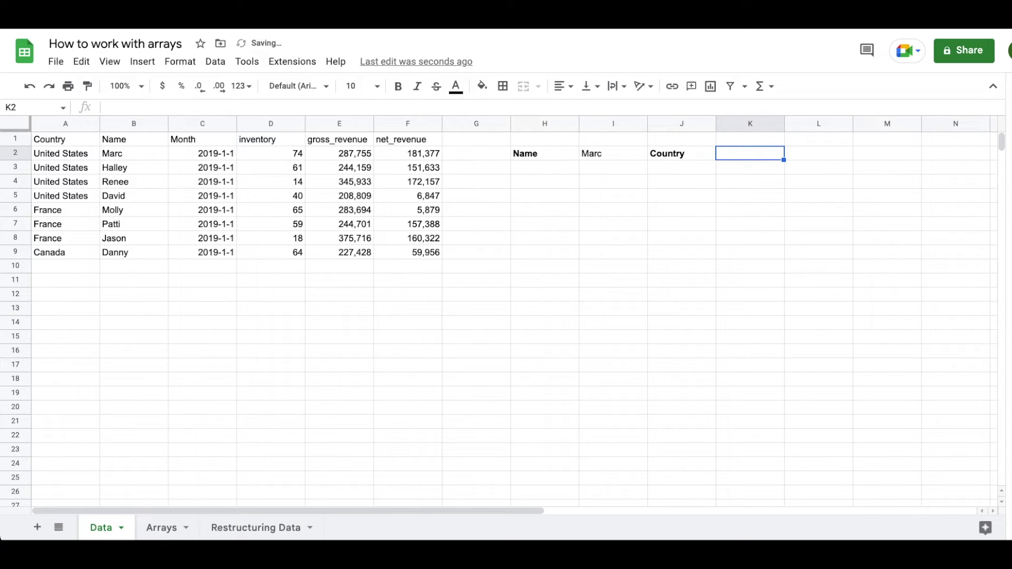
pyautogui.write('=')
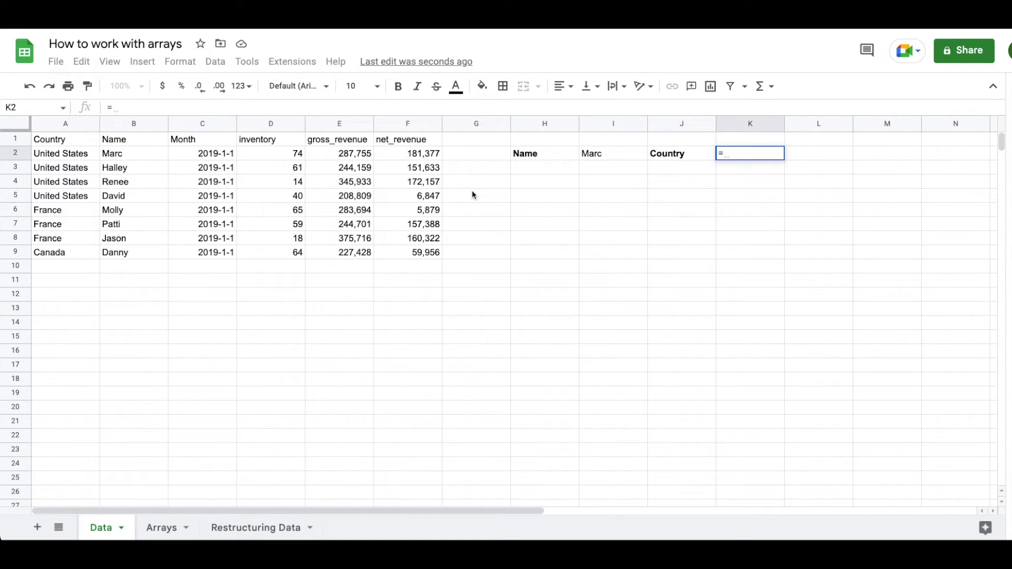
# - Begin a VLOOKUP in K2 keyed on I2 with the inline array {B:B,A:A,C:F}
pyautogui.write('vlook')
pyautogui.press('Tab')
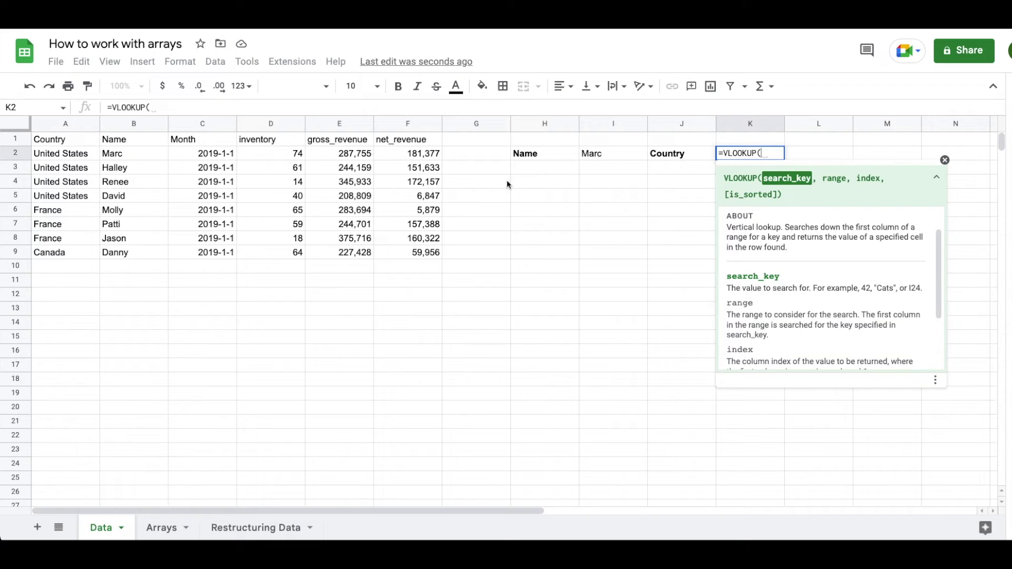
pyautogui.click(605, 154)
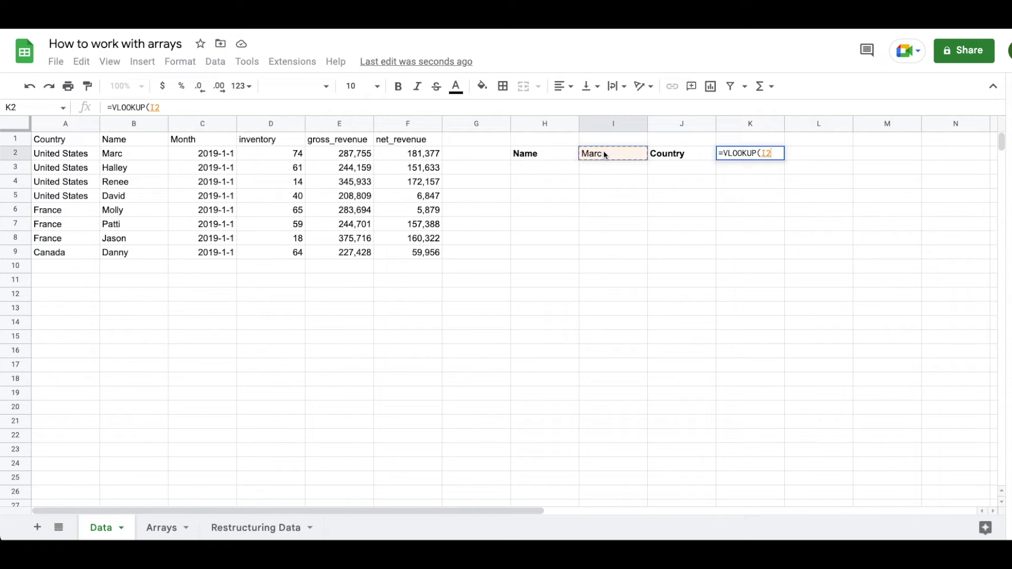
pyautogui.write(',')
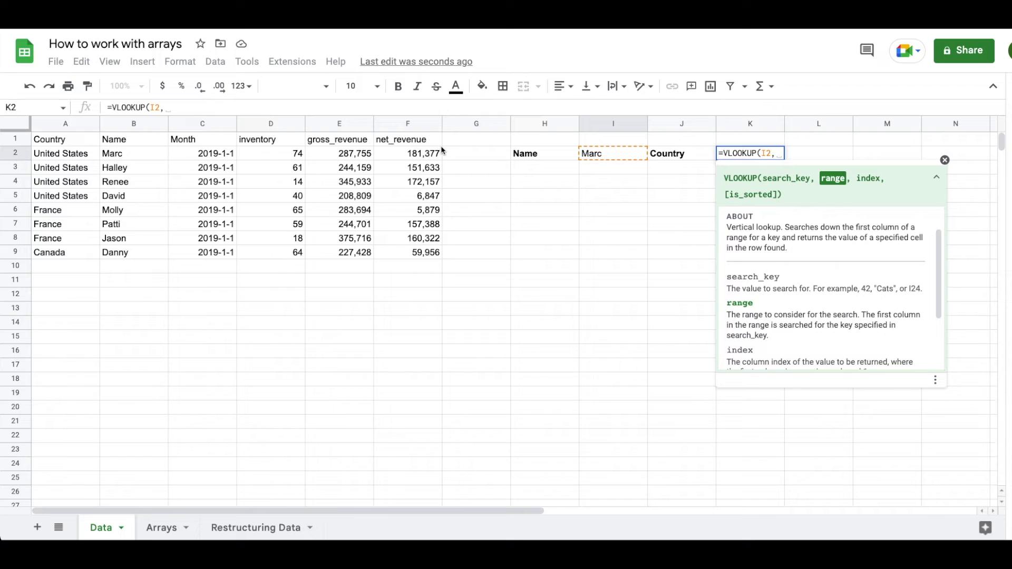
pyautogui.write(' {')
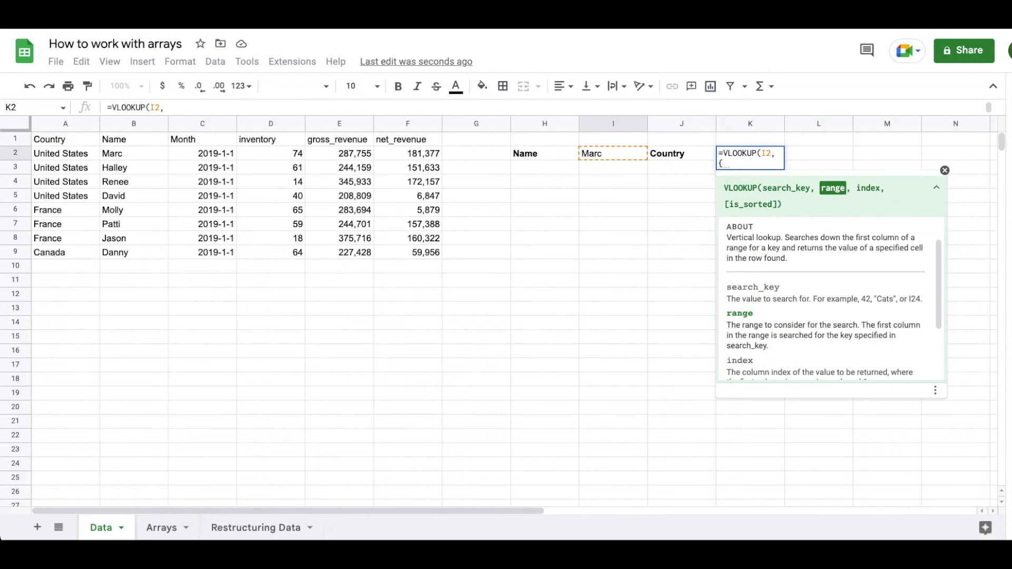
pyautogui.click(131, 123)
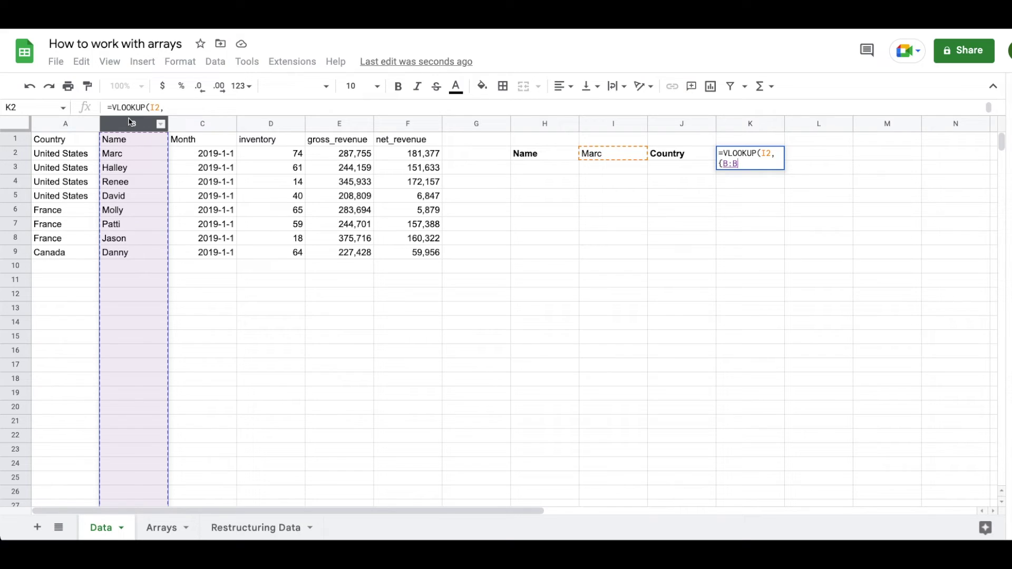
pyautogui.write(',')
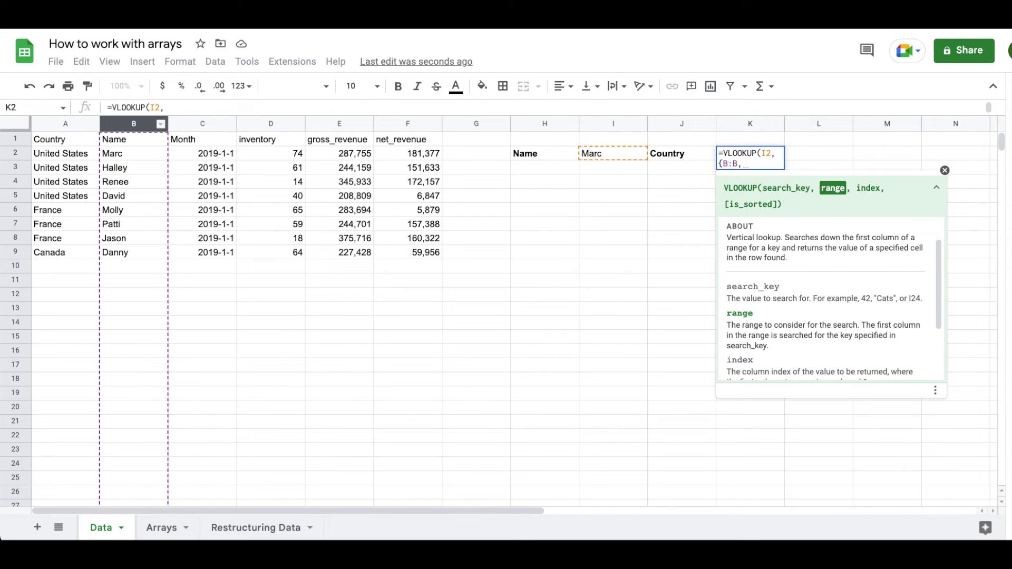
pyautogui.click(53, 125)
pyautogui.write(',')
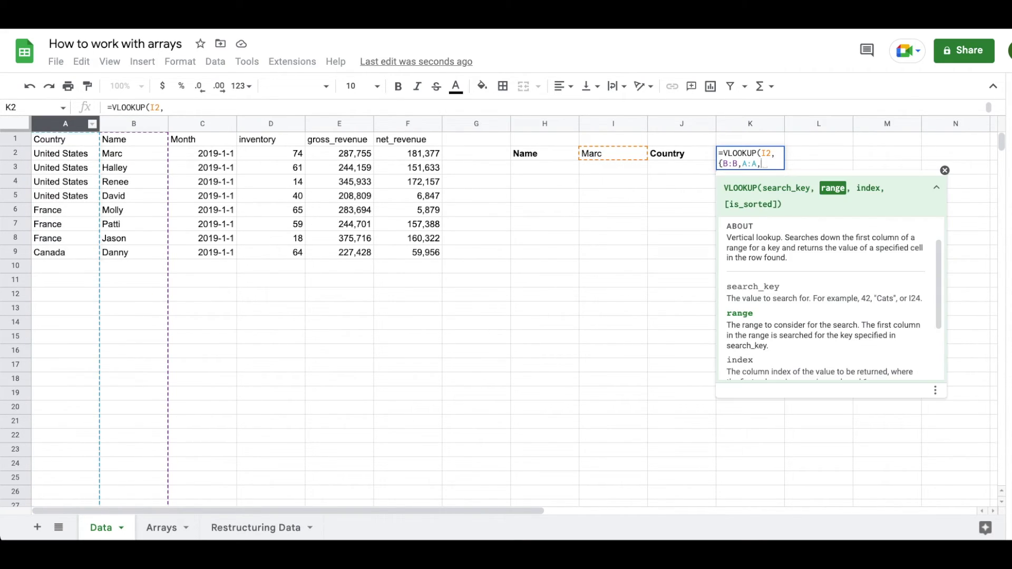
pyautogui.click(209, 124)
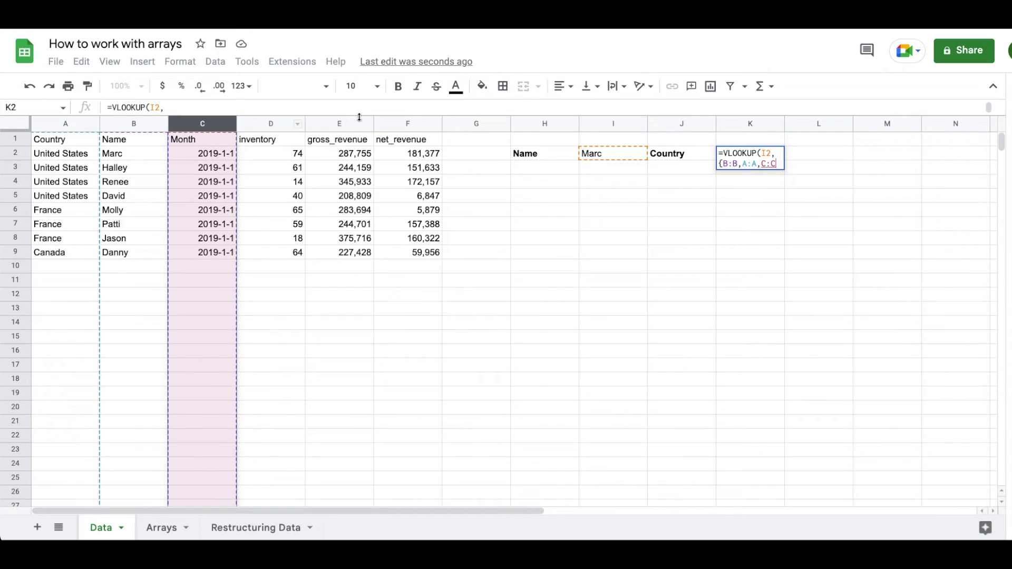
pyautogui.keyDown('shift'); pyautogui.click(402, 124); pyautogui.keyUp('shift')
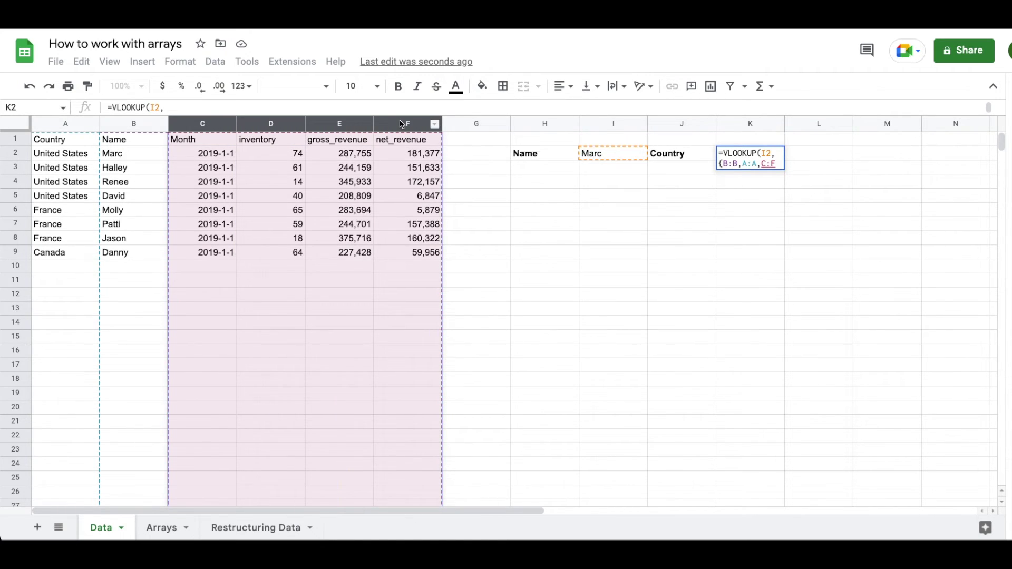
pyautogui.write('}')
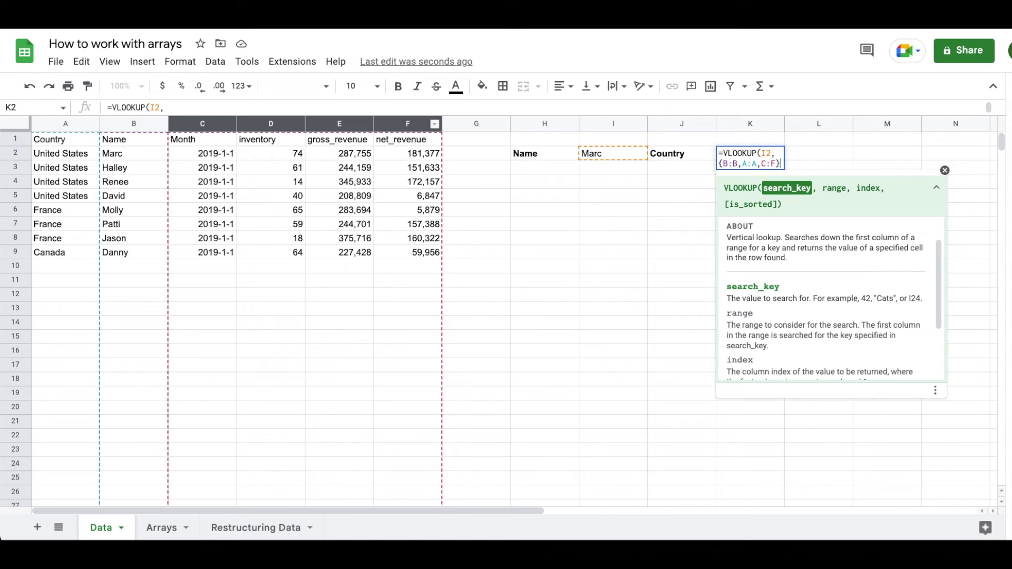
# - Finish the lookup with index 2 and false so K2 returns United States
pyautogui.write(',2')
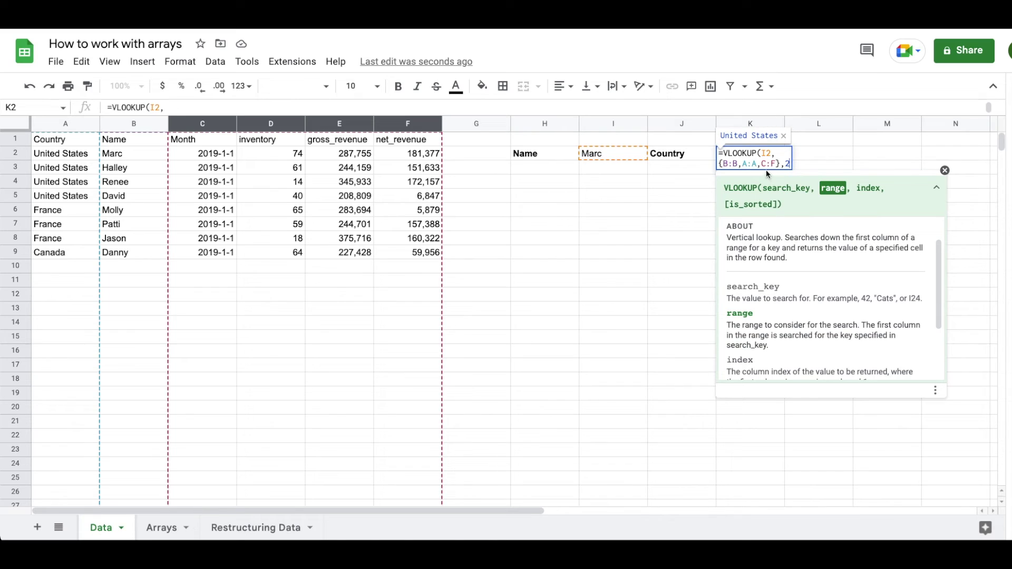
pyautogui.write(',false')
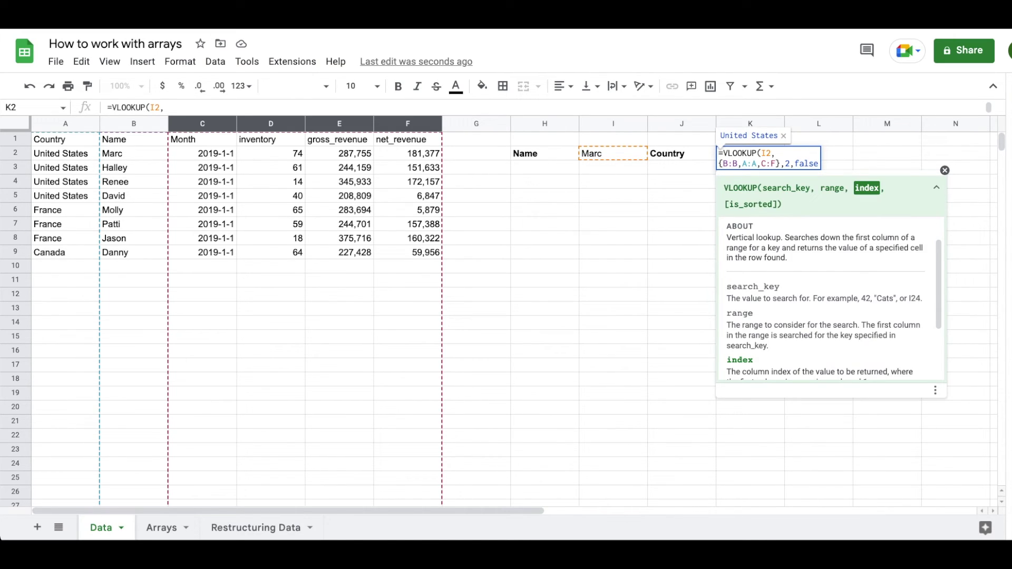
pyautogui.press('Return')
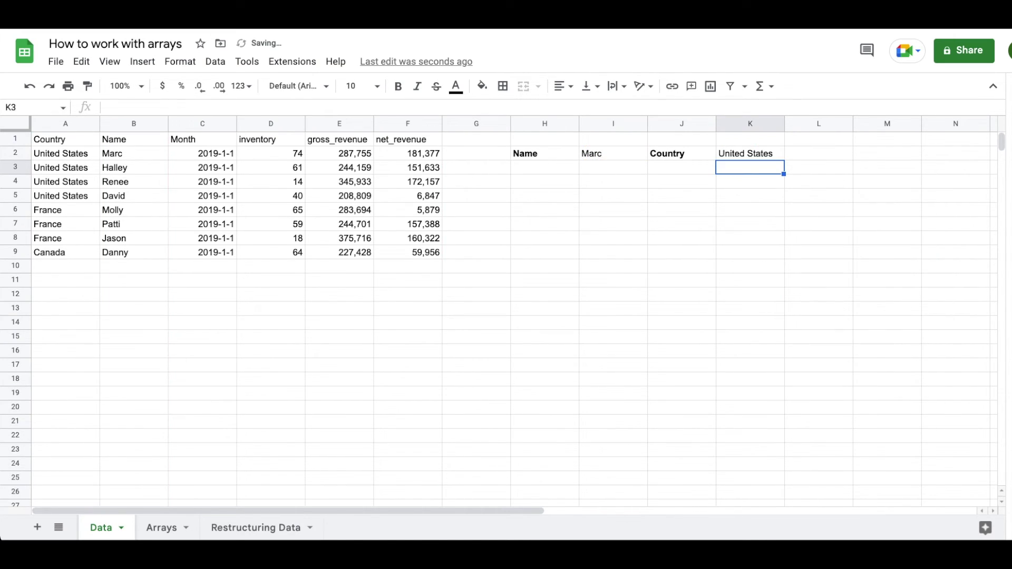
pyautogui.press('Left')
pyautogui.press('Left')
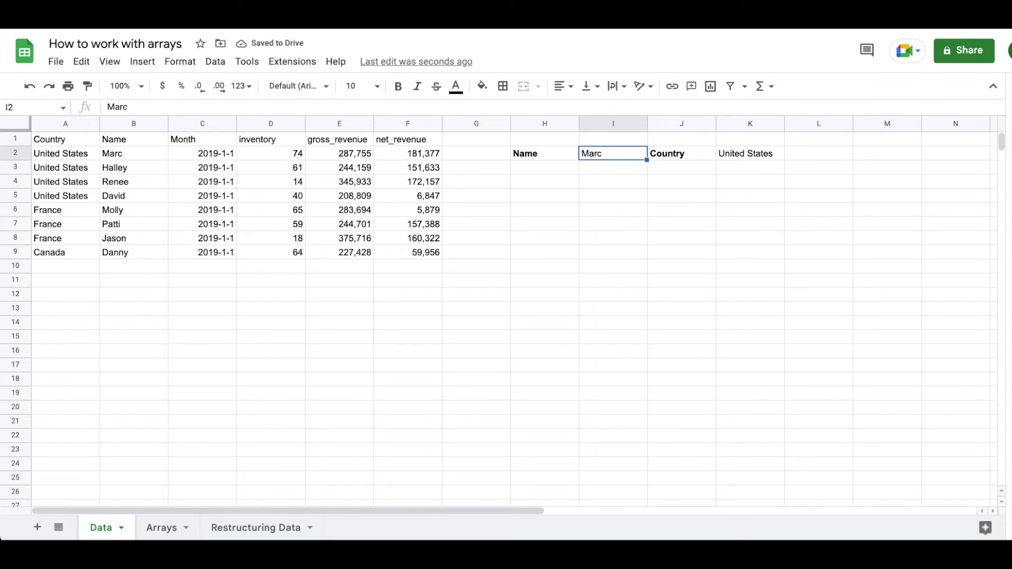
# - Enter Molly in I2 and check that K2 now shows France
pyautogui.write('Molly')
pyautogui.press('Return')
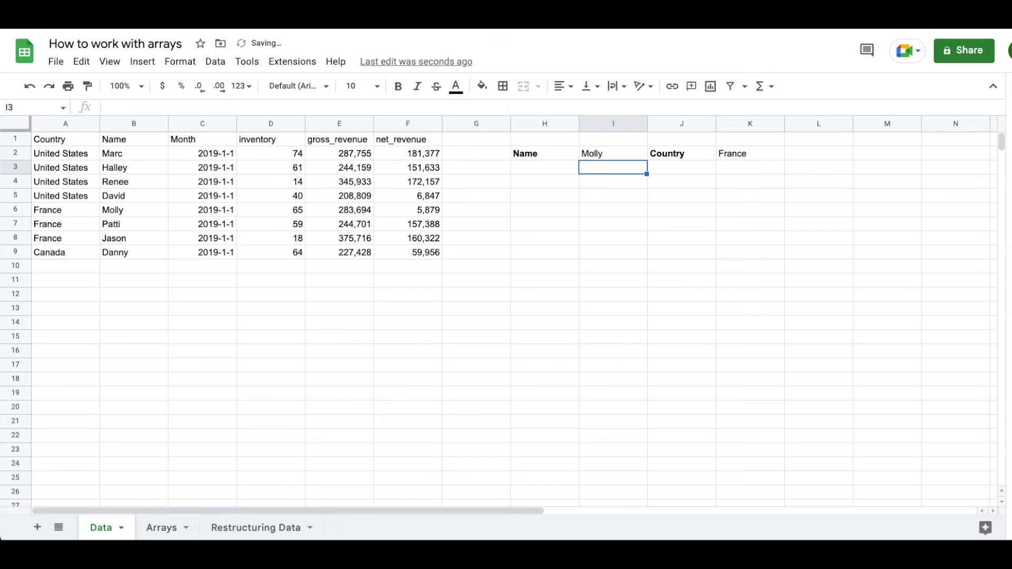
pyautogui.press('Right')
pyautogui.press('Right')
pyautogui.press('Up')
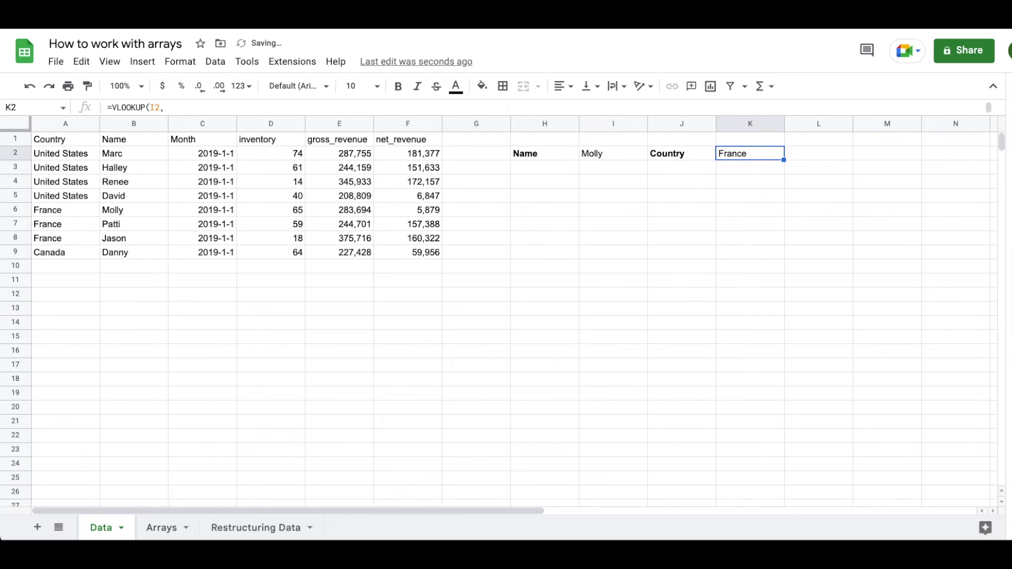
# - Enter Danny in I2 and confirm K2 returns Canada
pyautogui.click(613, 153)
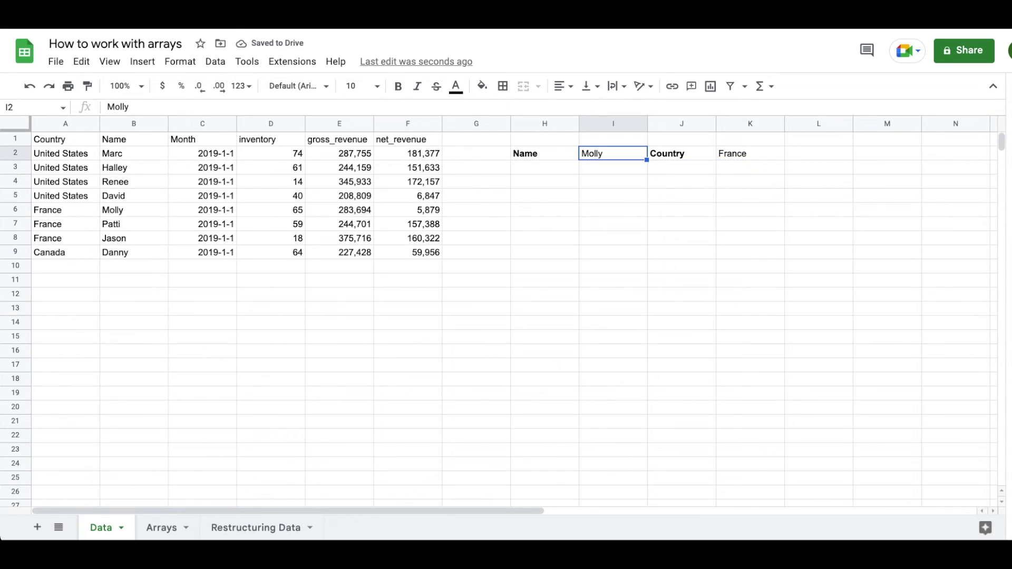
pyautogui.write('Danny')
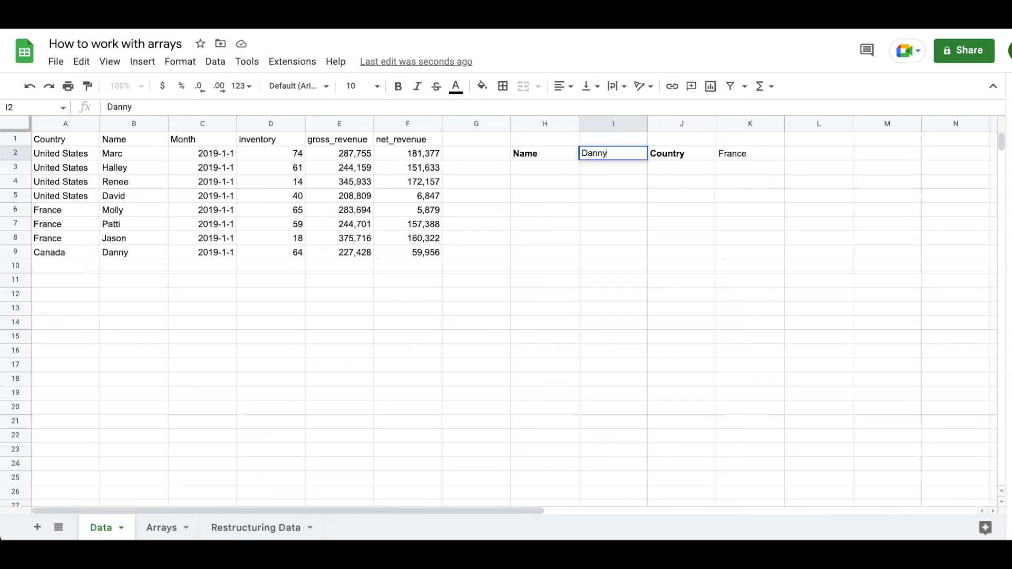
pyautogui.press('Return')
pyautogui.press('Right')
pyautogui.press('Right')
pyautogui.press('Up')
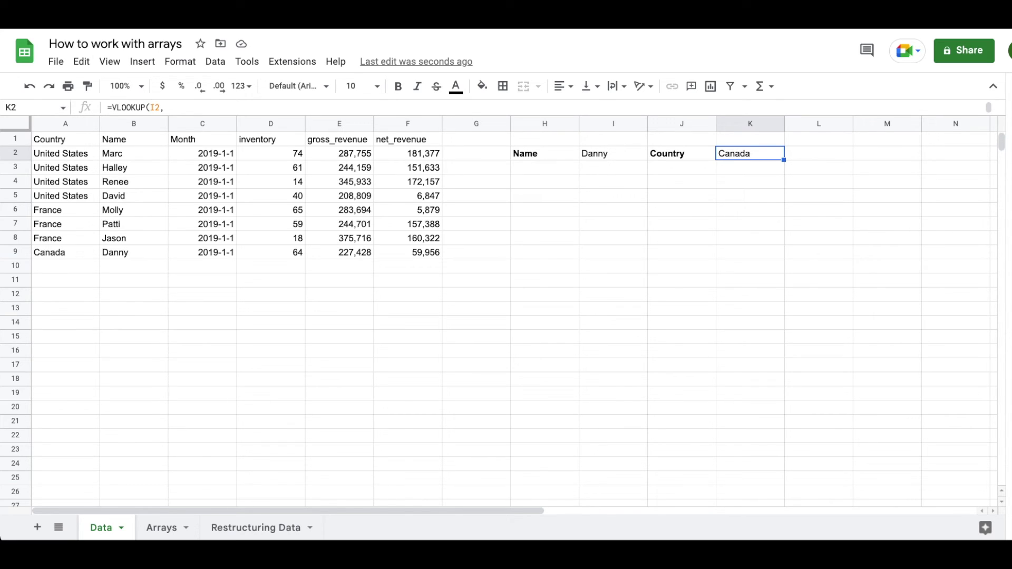
pyautogui.press('Return')
# - Copy K2's VLOOKUP formula text and add an Inventory label in J3
pyautogui.hotkey('ctrl', 'a')
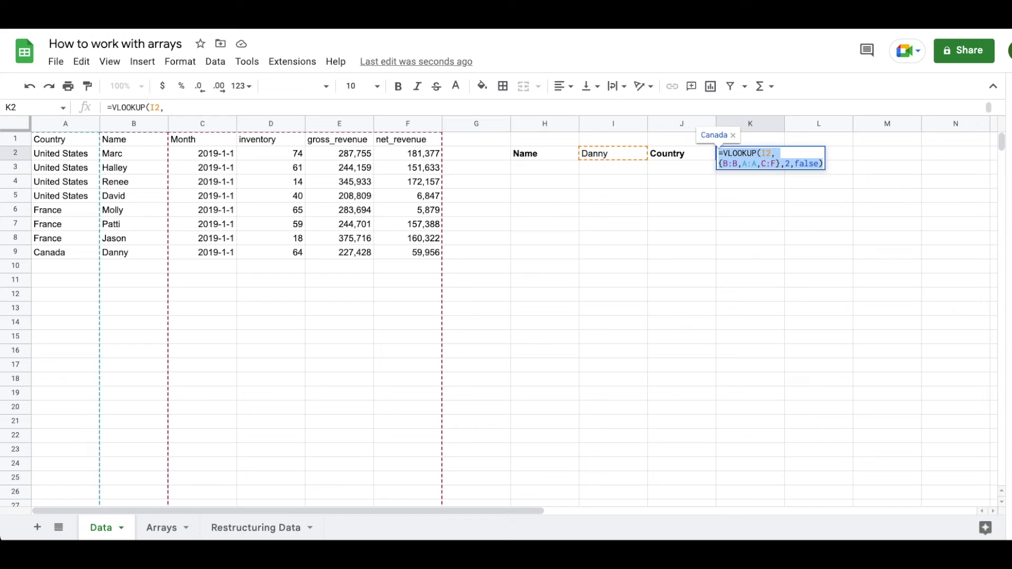
pyautogui.hotkey('shift', 'Right')
pyautogui.hotkey('ctrl', 'c')
pyautogui.press('Return')
pyautogui.click(682, 167)
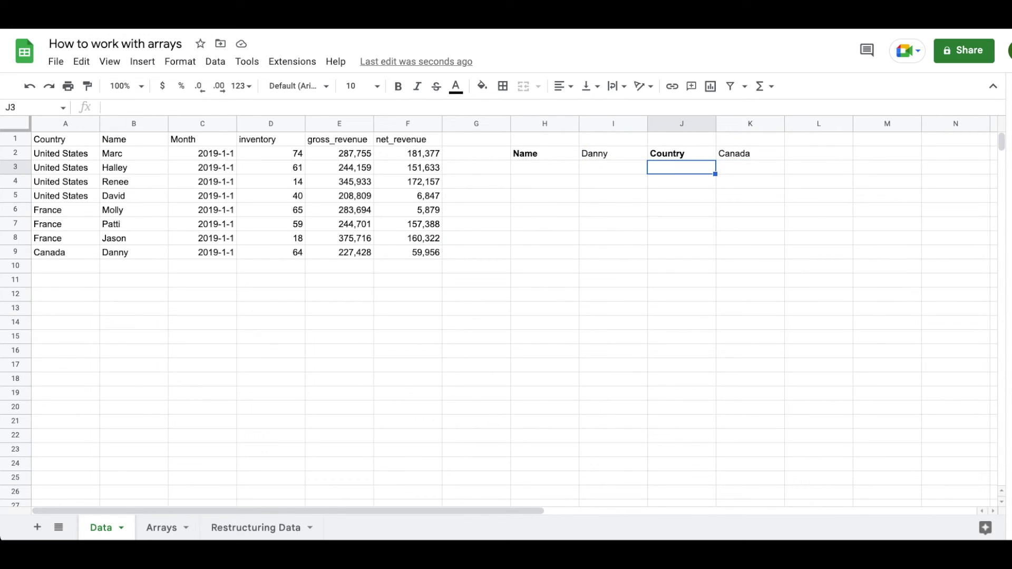
pyautogui.write('Inventory')
pyautogui.press('Tab')
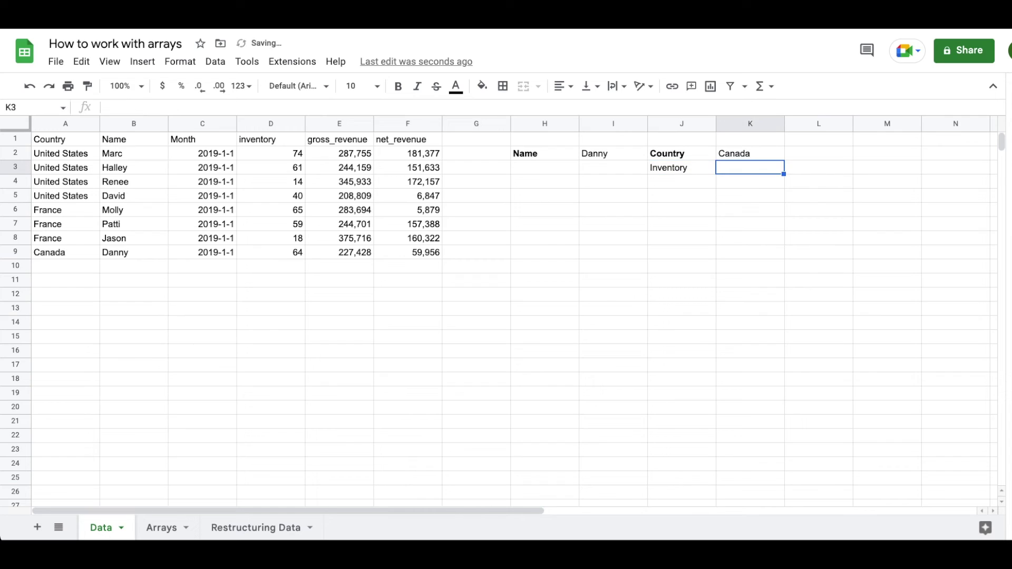
# - Paste the lookup into K3 with the column index changed to 4, returning inventory 64
pyautogui.write('=')
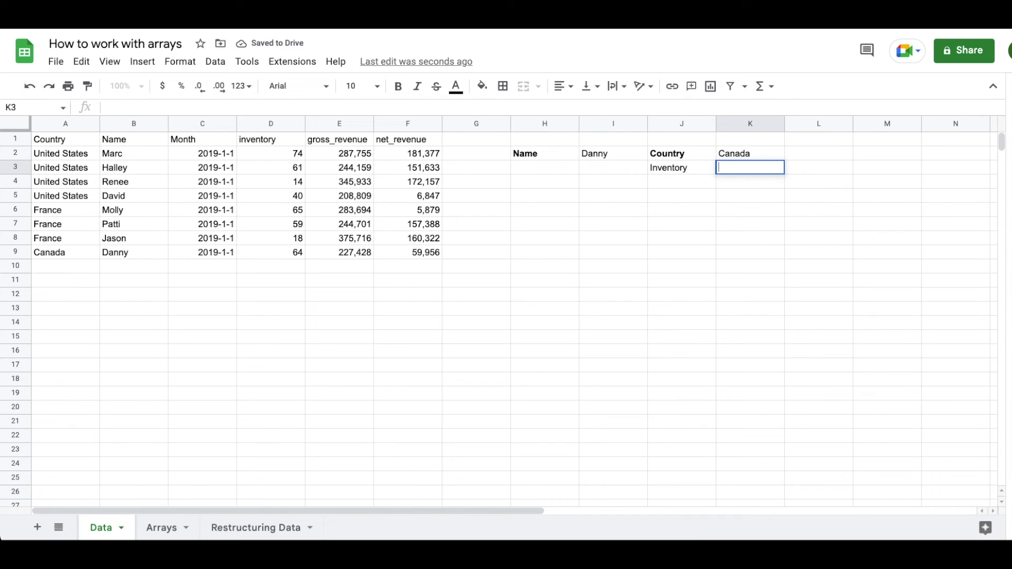
pyautogui.hotkey('ctrl', 'v')
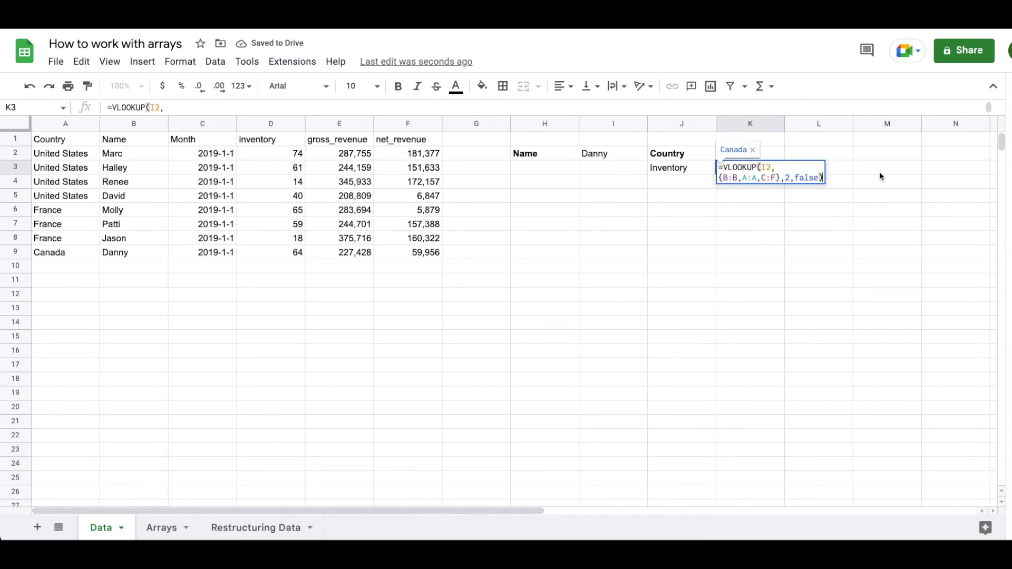
pyautogui.click(790, 178)
pyautogui.press('BackSpace')
pyautogui.write('3')
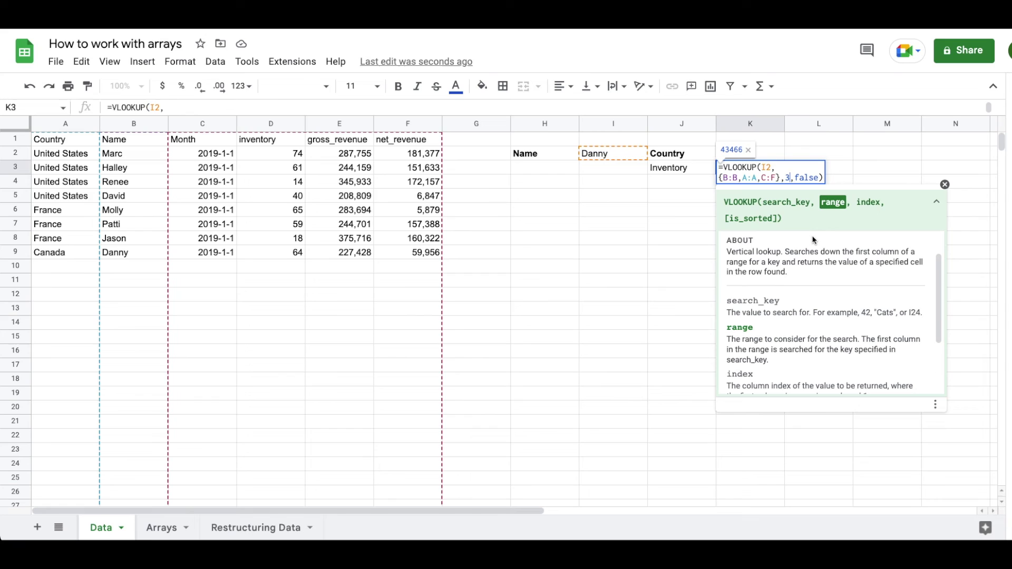
pyautogui.press('BackSpace')
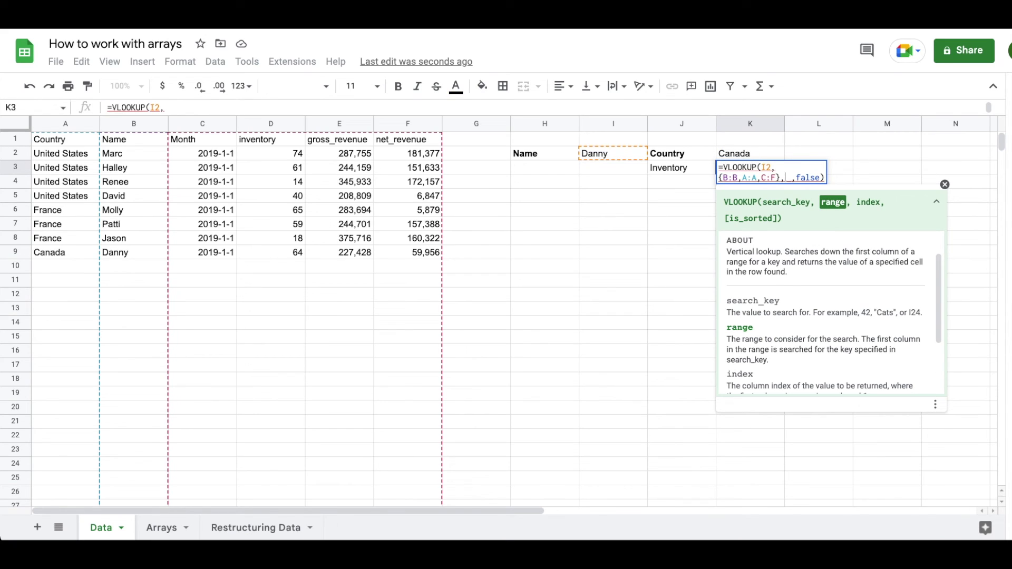
pyautogui.write('4')
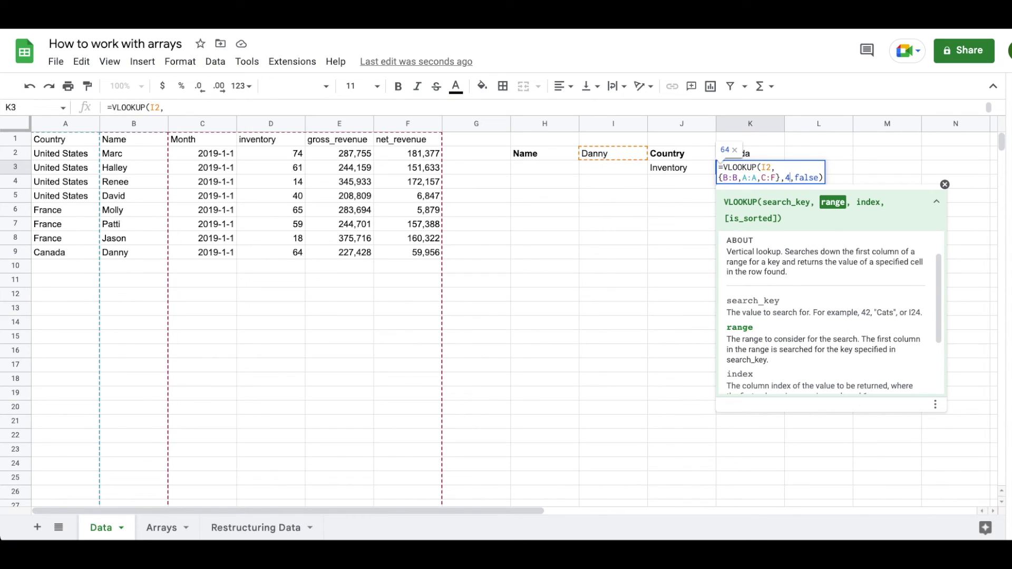
pyautogui.press('Return')
# - Left-align the K3 inventory value and make the J3 Inventory label bold
pyautogui.hotkey('ctrl', 'shift', 'l')
pyautogui.click(681, 168)
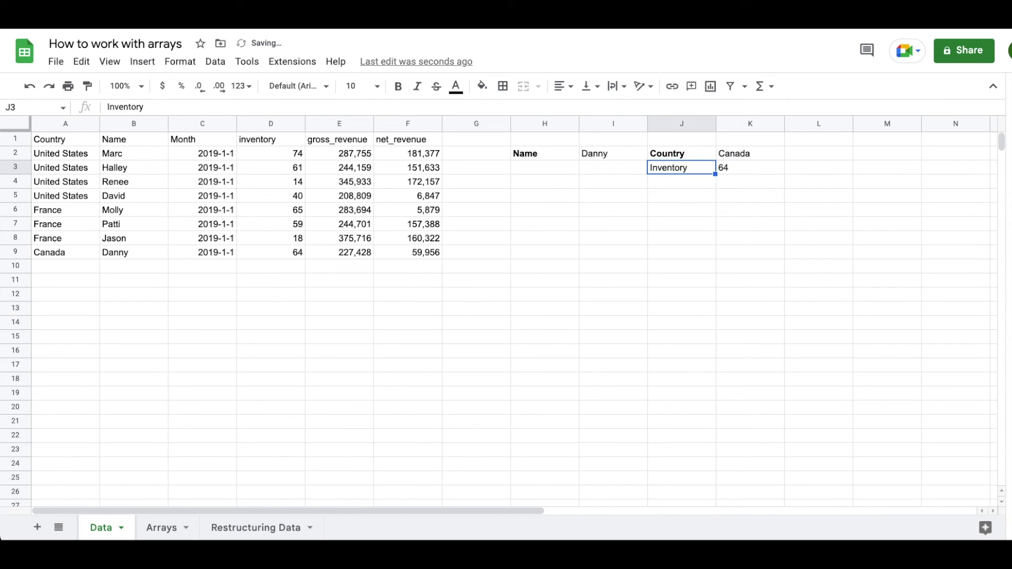
pyautogui.hotkey('ctrl', 'b')
pyautogui.click(682, 153)
pyautogui.click(613, 154)
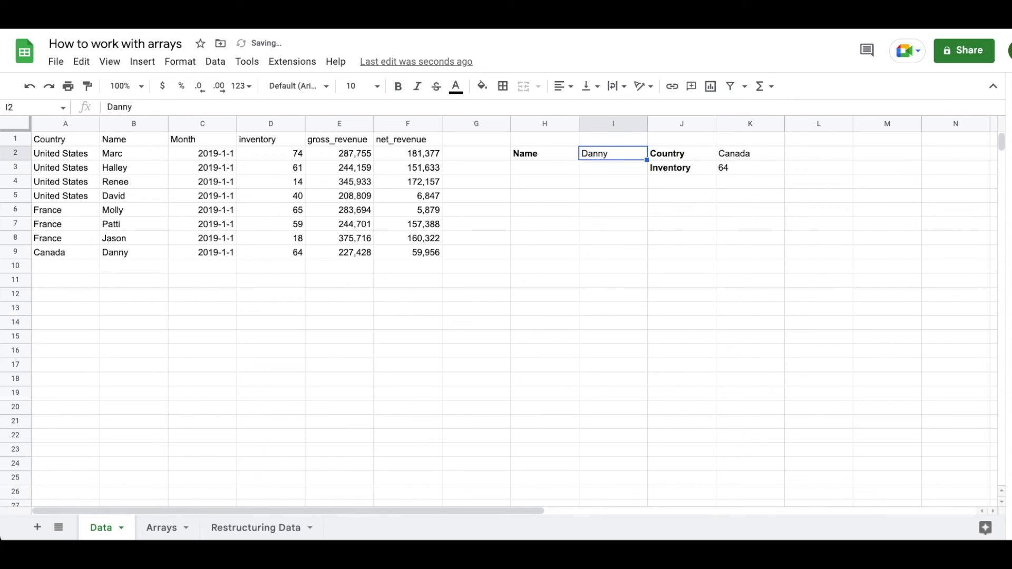
# - Enter Marc in I2 so K2 shows United States and K3 shows 74
pyautogui.write('Marc')
pyautogui.press('Return')
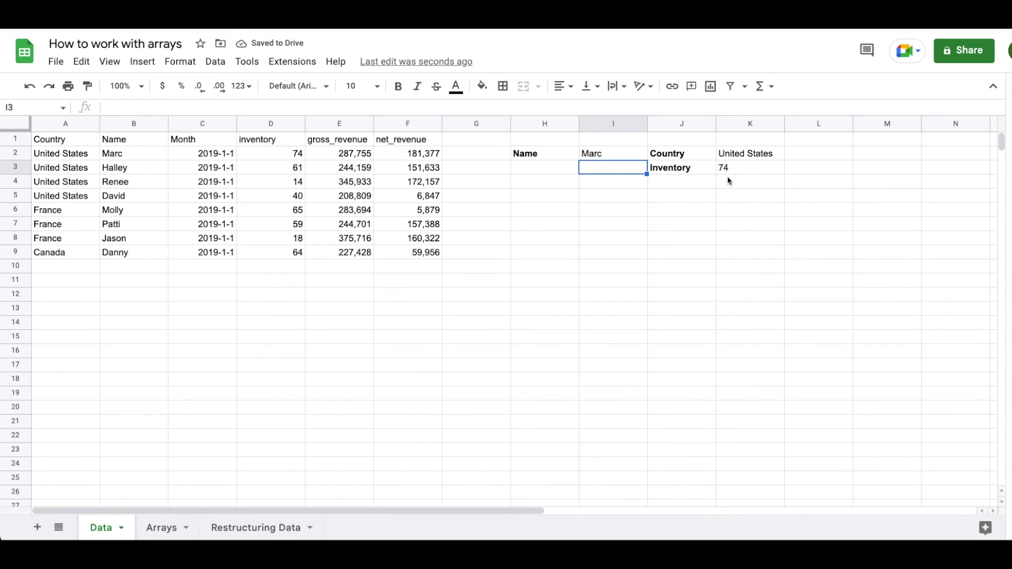
pyautogui.press('Up')
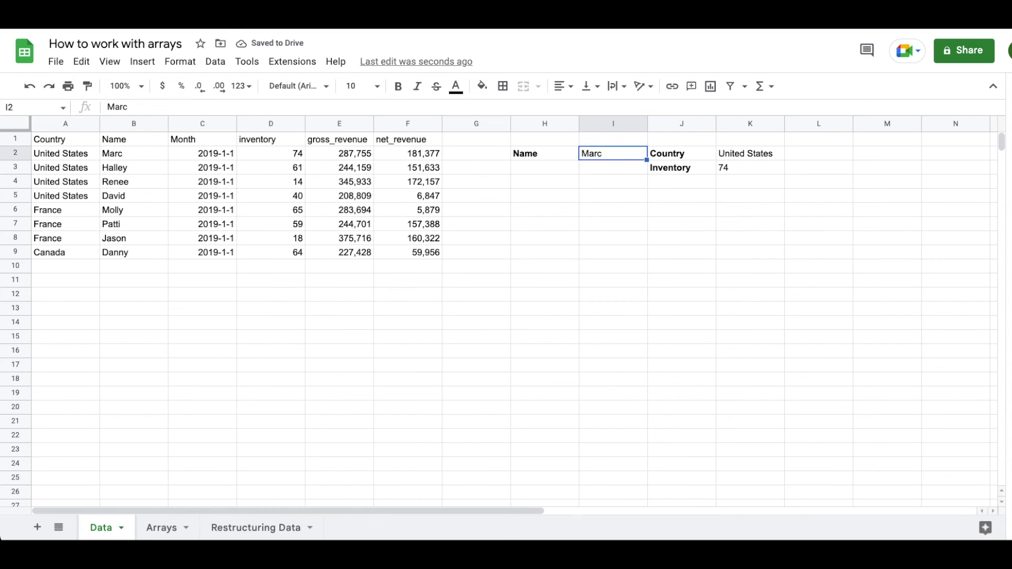